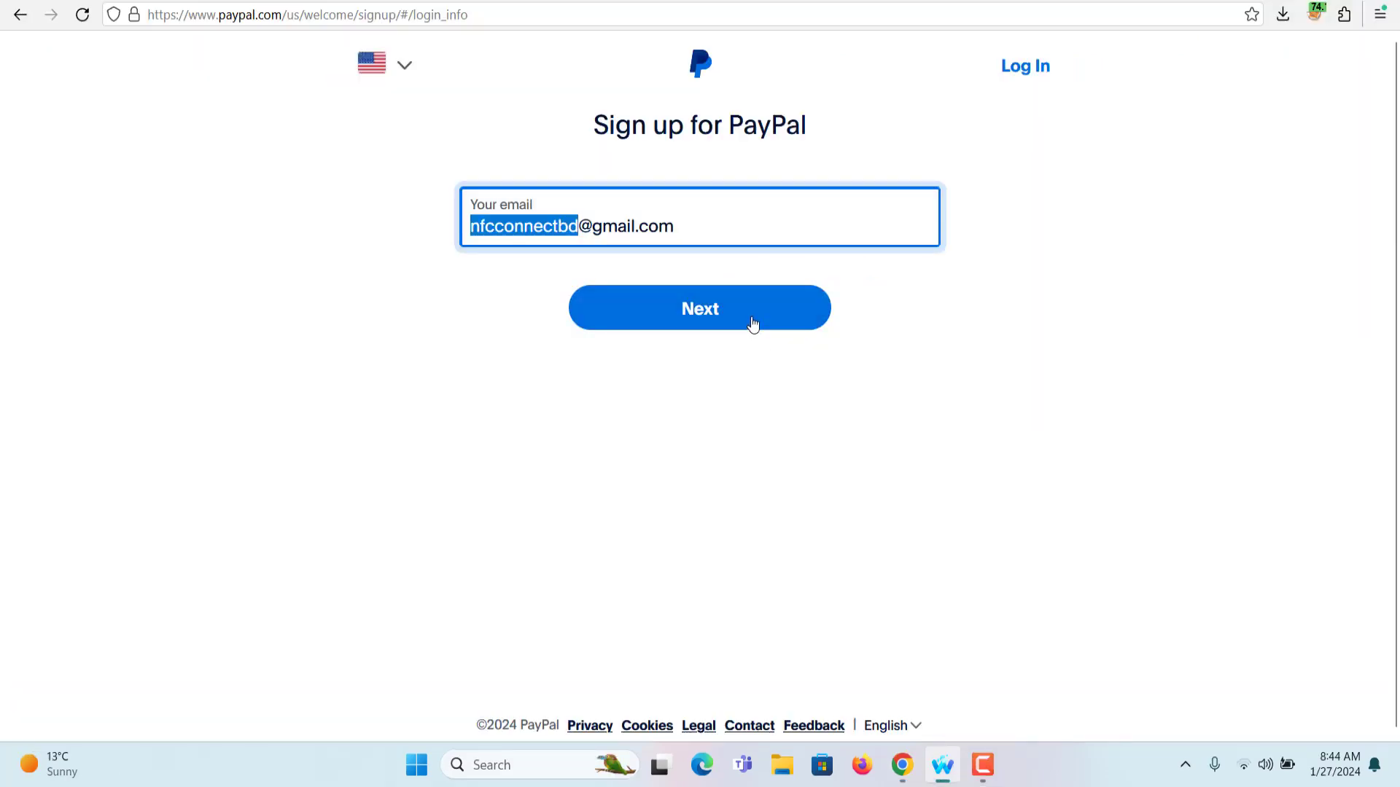
# Submit the sign-up e-mail address to reach PayPal's phone number page
pyautogui.click(753, 324)
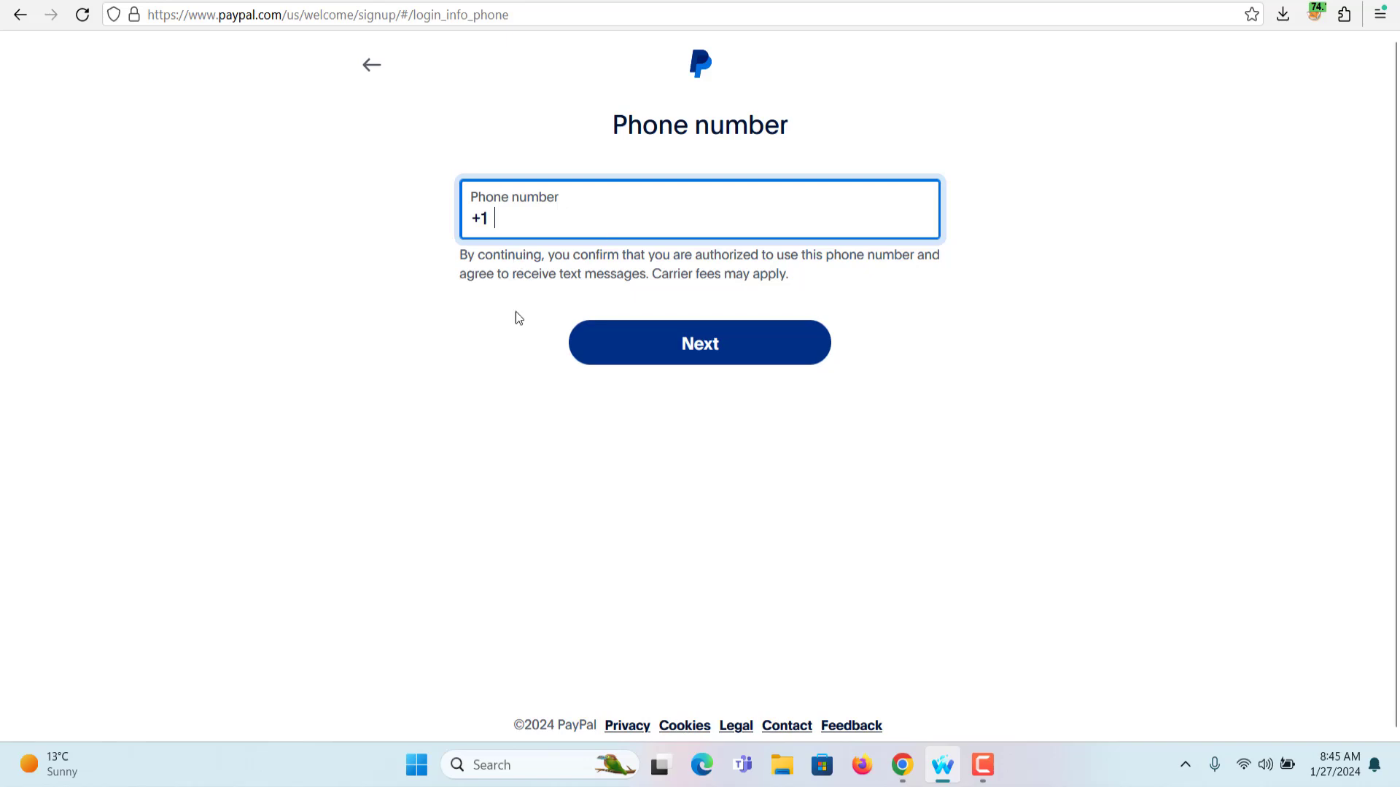
# Purchase a US phone number for the PayPal service in SMSPool's Quick Order
pyautogui.click(910, 764)
pyautogui.scroll(-1, 605, 407)
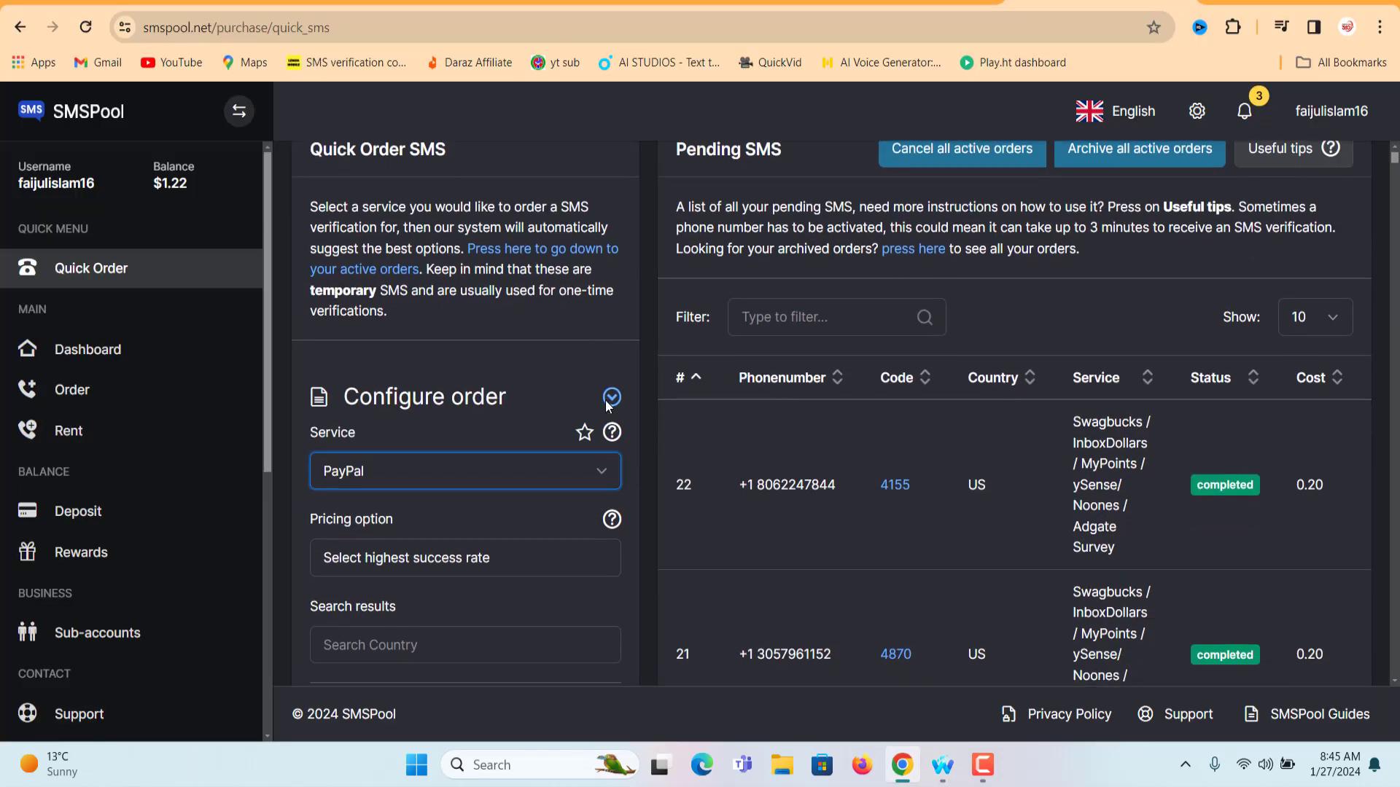
pyautogui.scroll(-2, 540, 372)
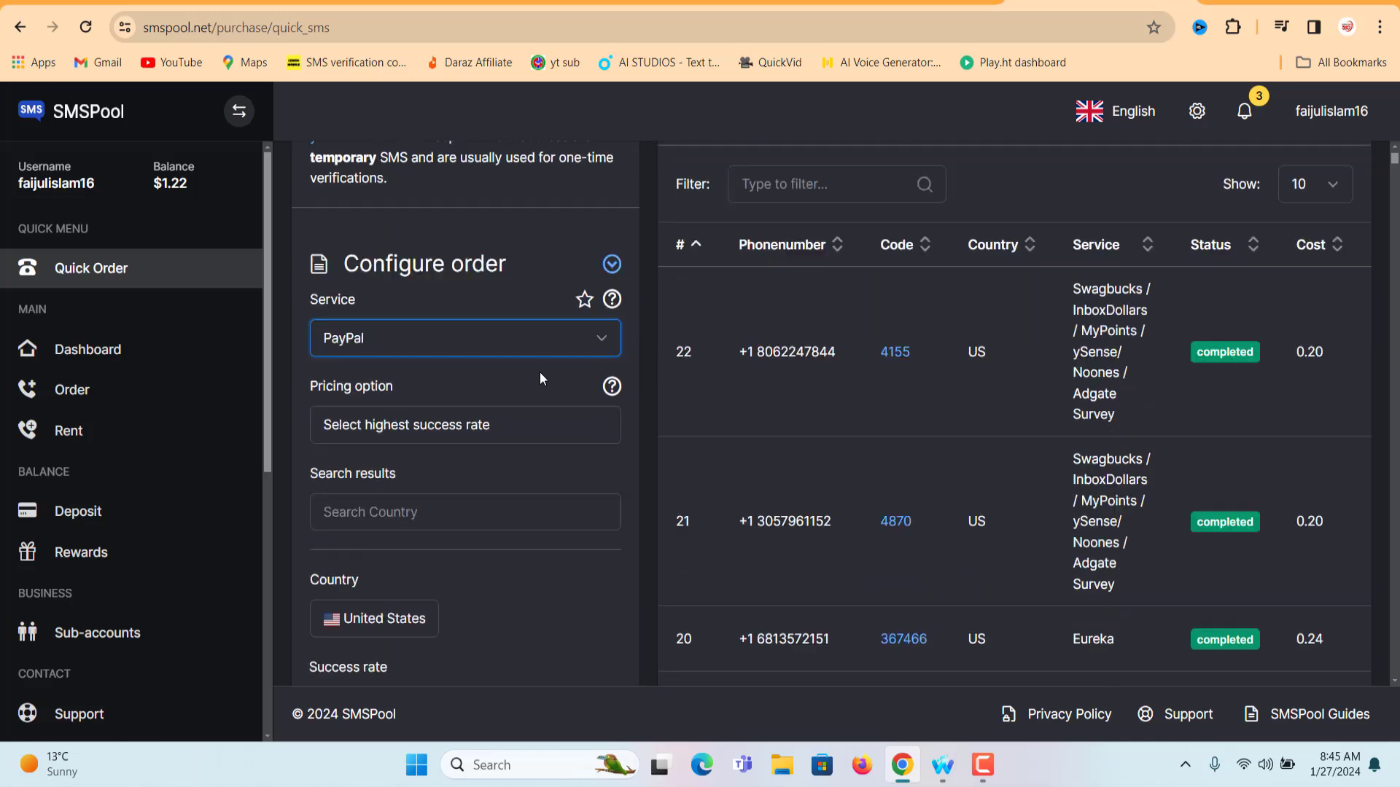
pyautogui.scroll(-3, 382, 490)
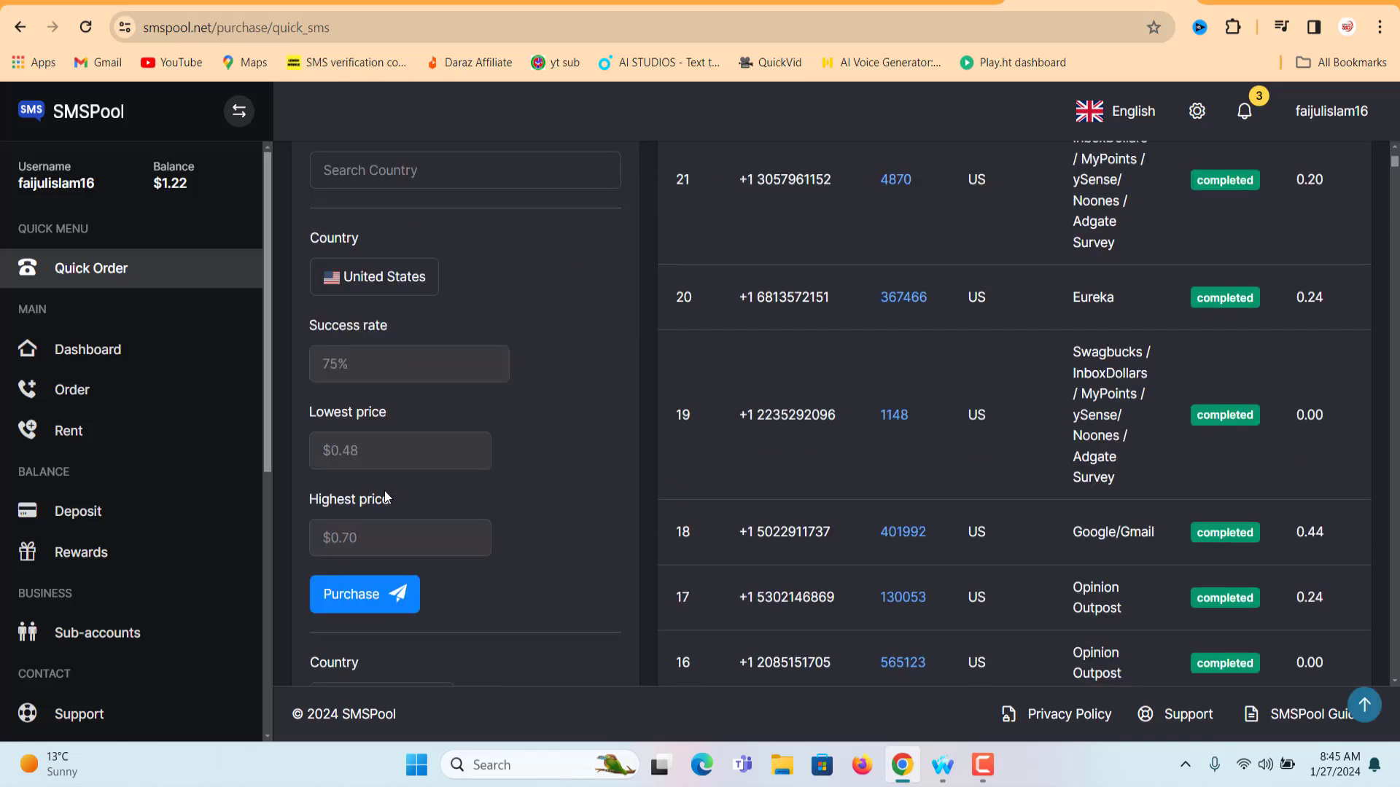
pyautogui.click(353, 594)
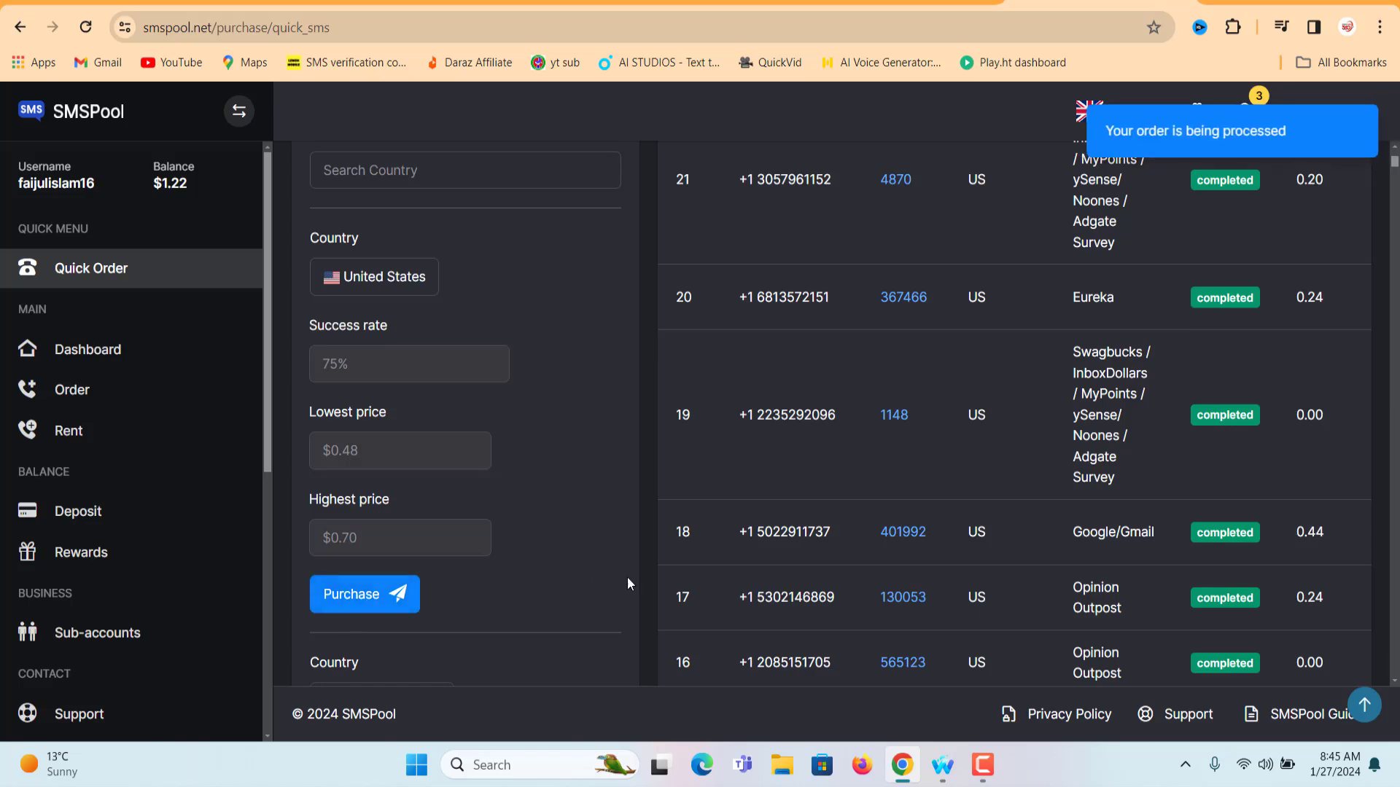
pyautogui.scroll(5, 631, 572)
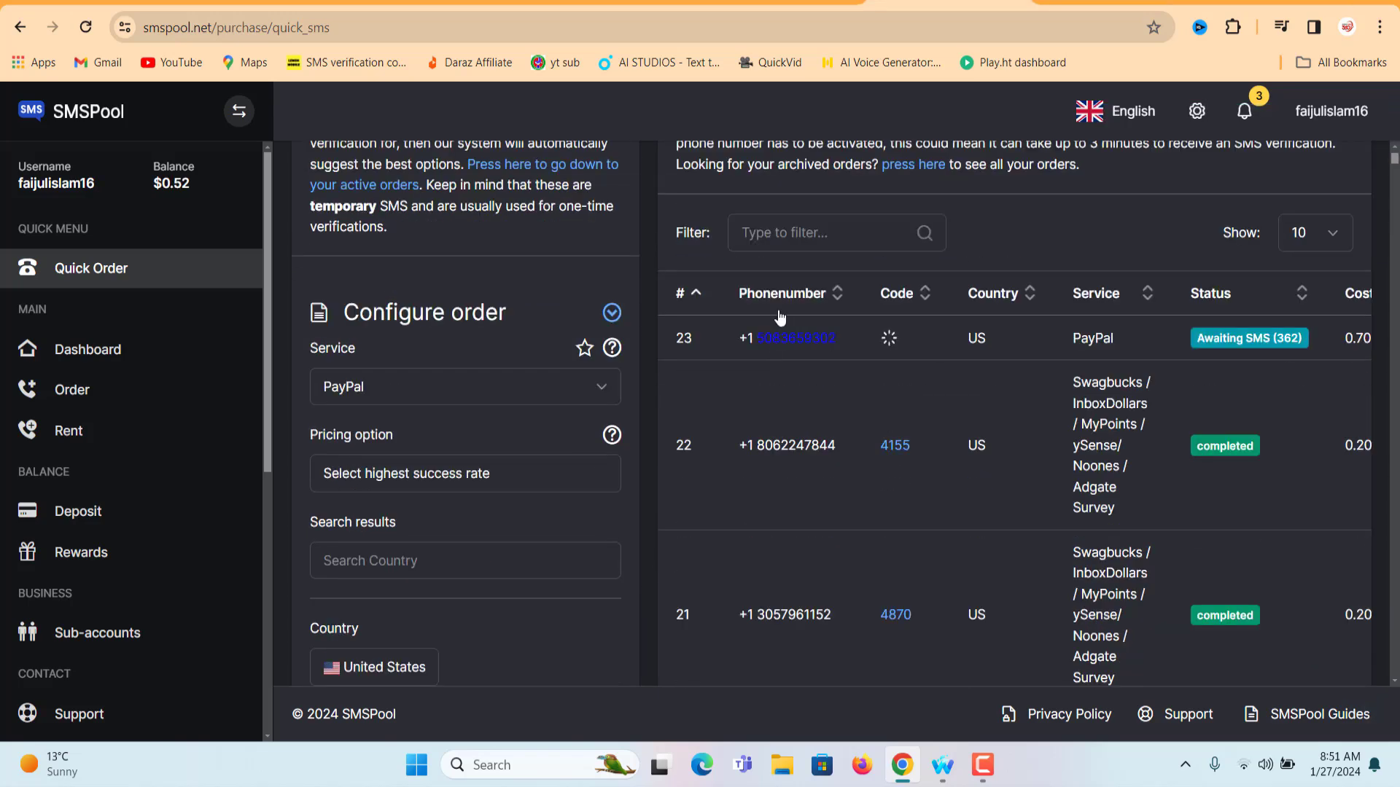
# Copy the rented number into PayPal's Phone number field and submit it
pyautogui.moveTo(846, 335); pyautogui.dragTo(755, 347)
pyautogui.click(859, 351)
pyautogui.rightClick(757, 346)
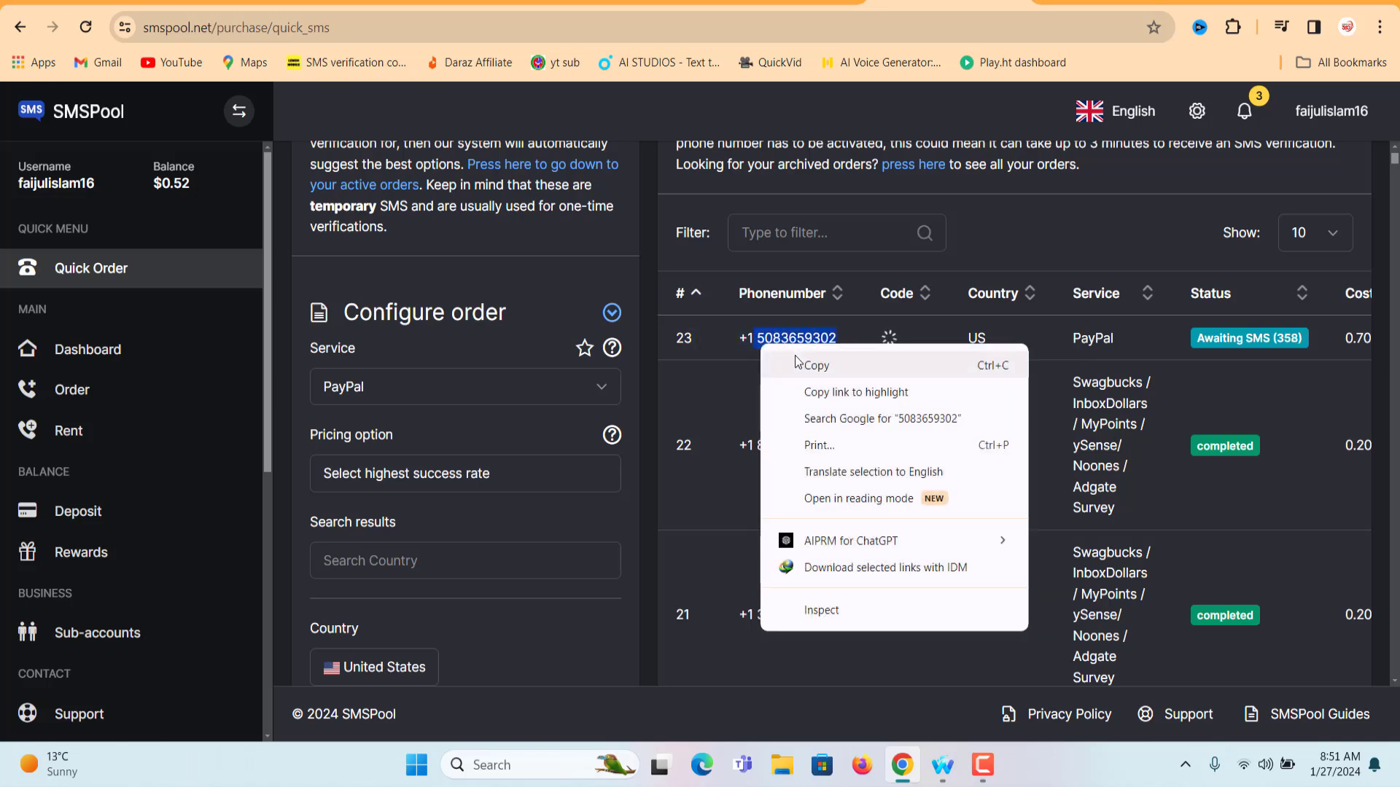
pyautogui.click(797, 365)
pyautogui.hotkey('alt', 'Tab')
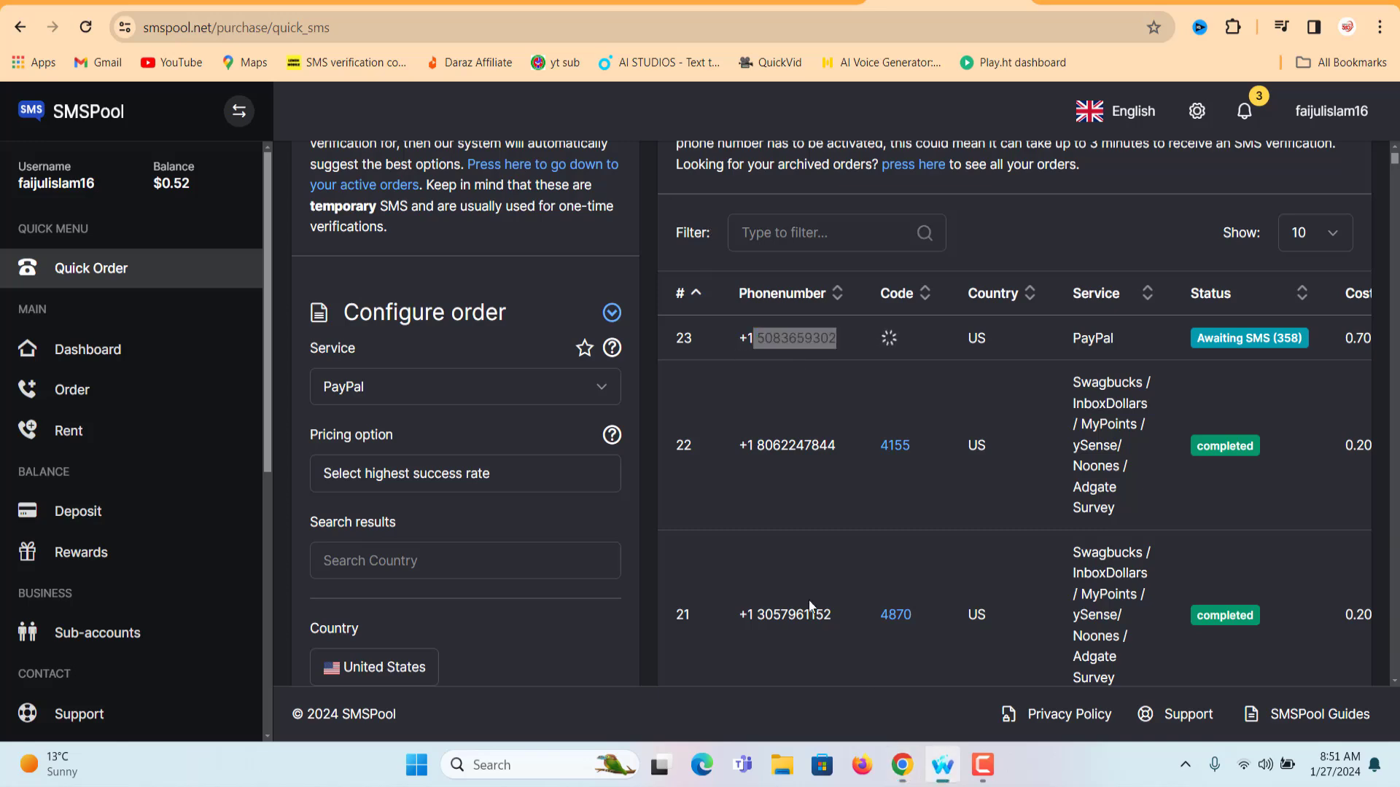
pyautogui.hotkey('ctrl', 'v')
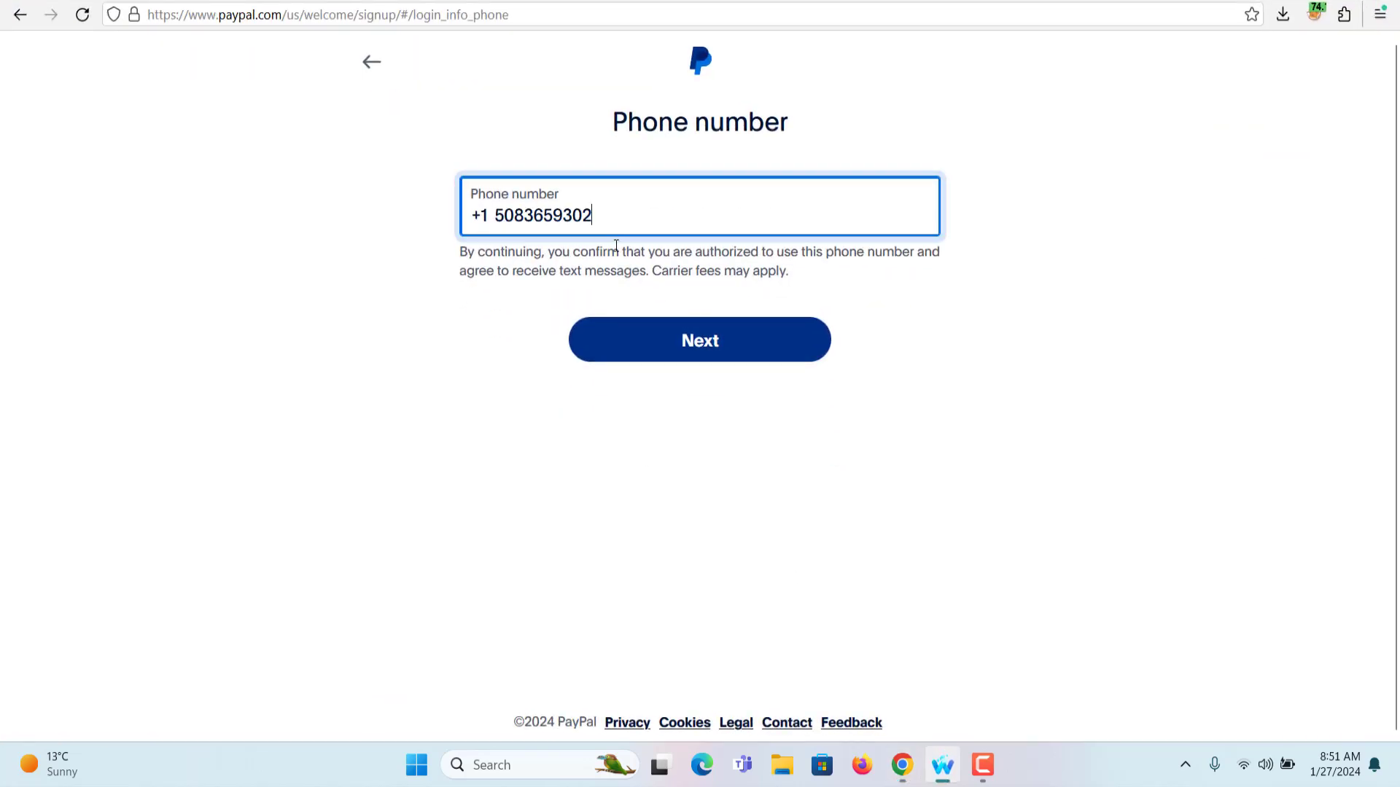
pyautogui.click(687, 343)
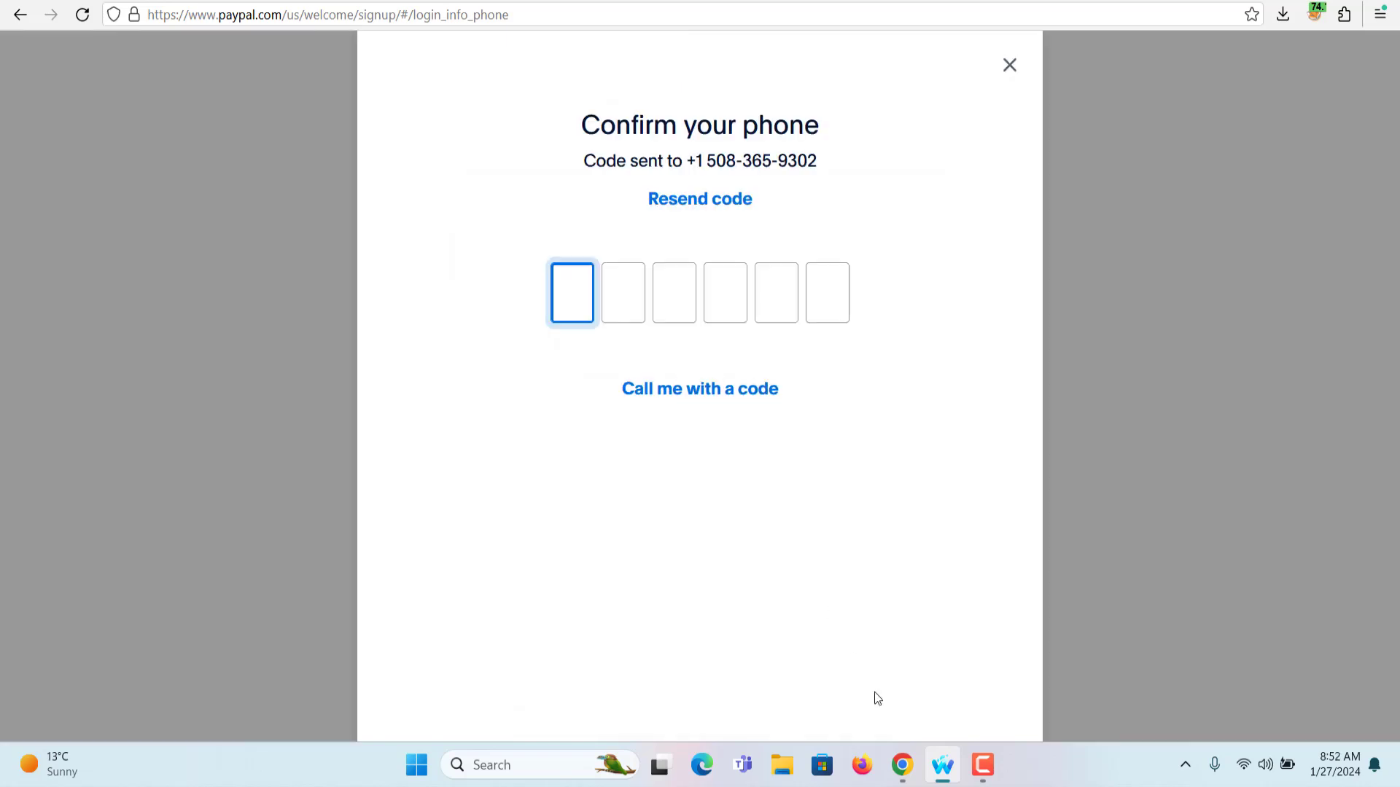
# Copy the verification code from SMSPool order 23 into PayPal's six code boxes
pyautogui.click(904, 776)
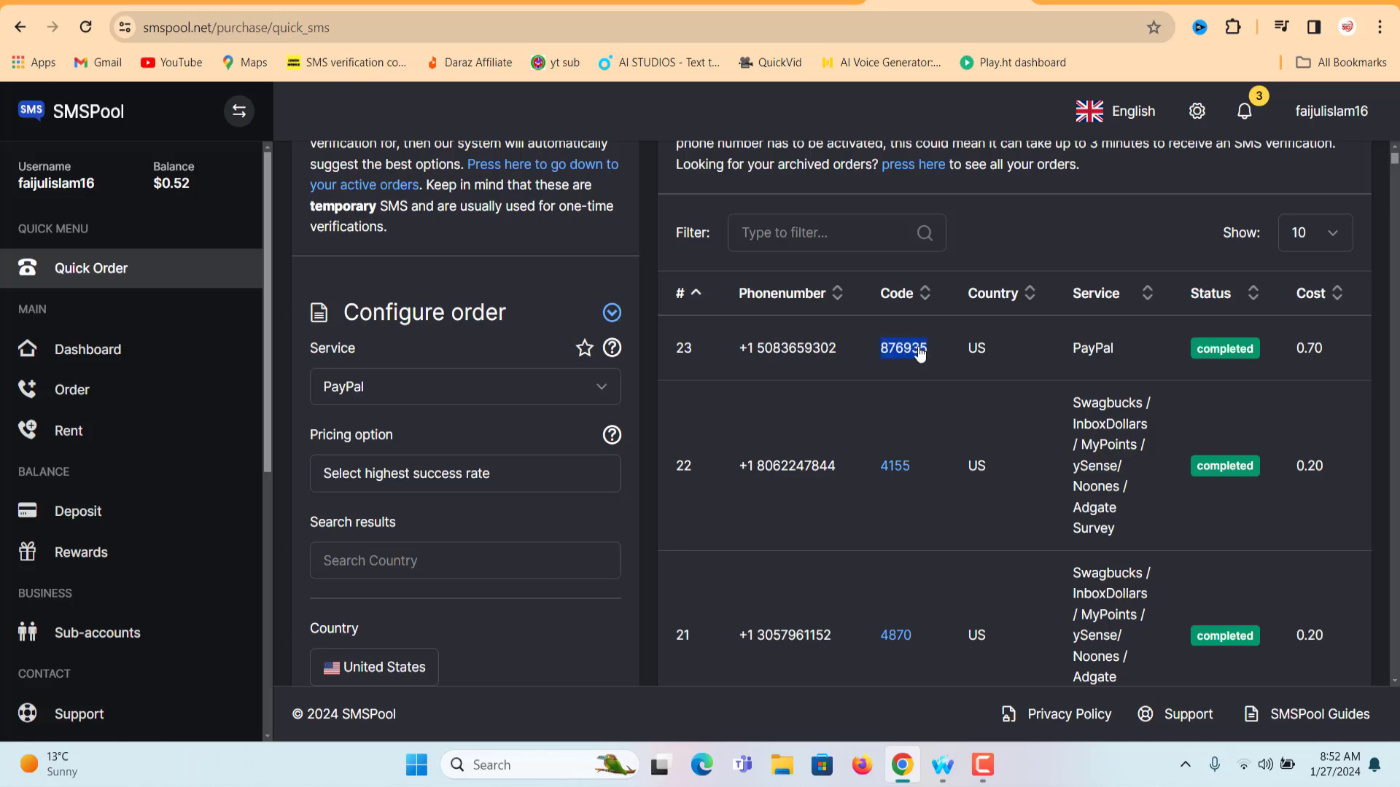
pyautogui.rightClick(930, 350)
pyautogui.click(941, 357)
pyautogui.rightClick(883, 353)
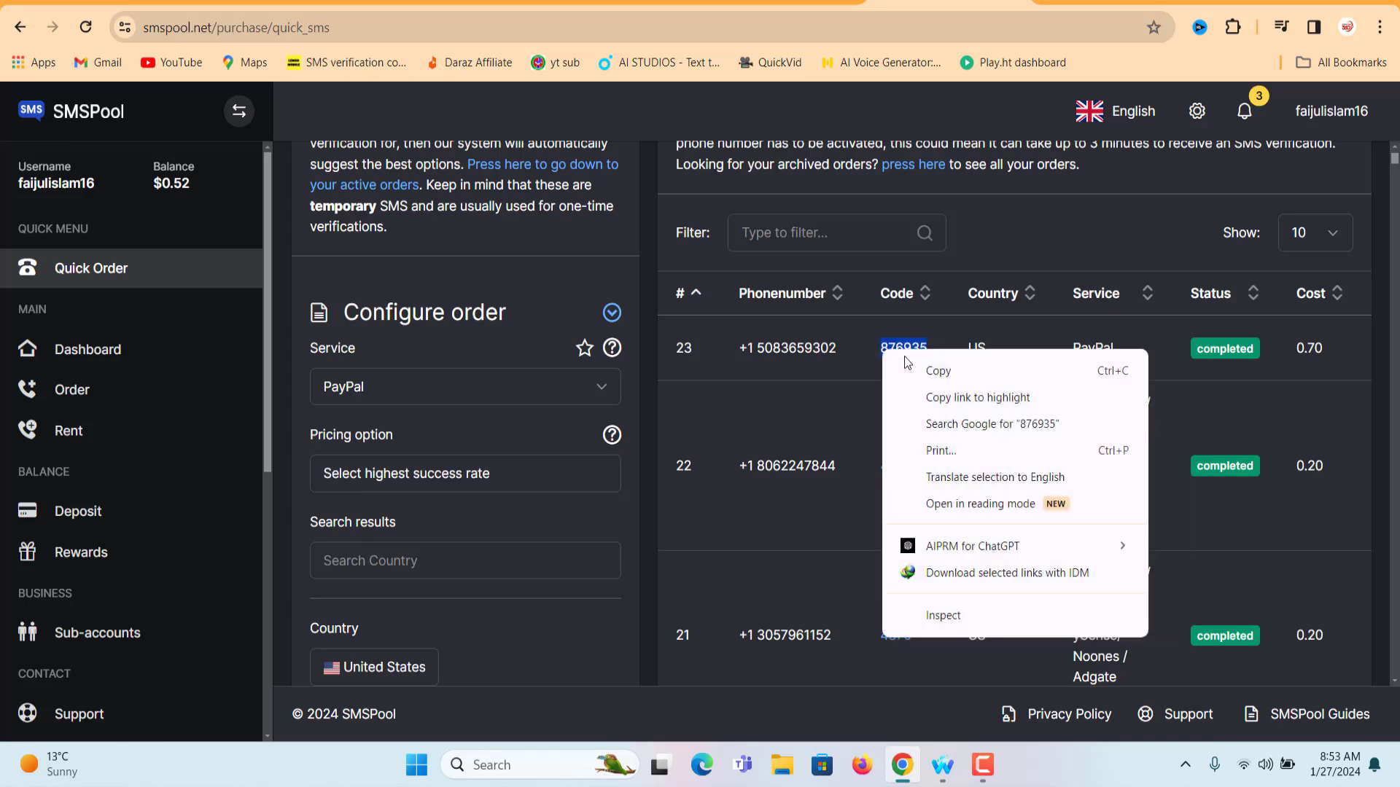
pyautogui.click(918, 370)
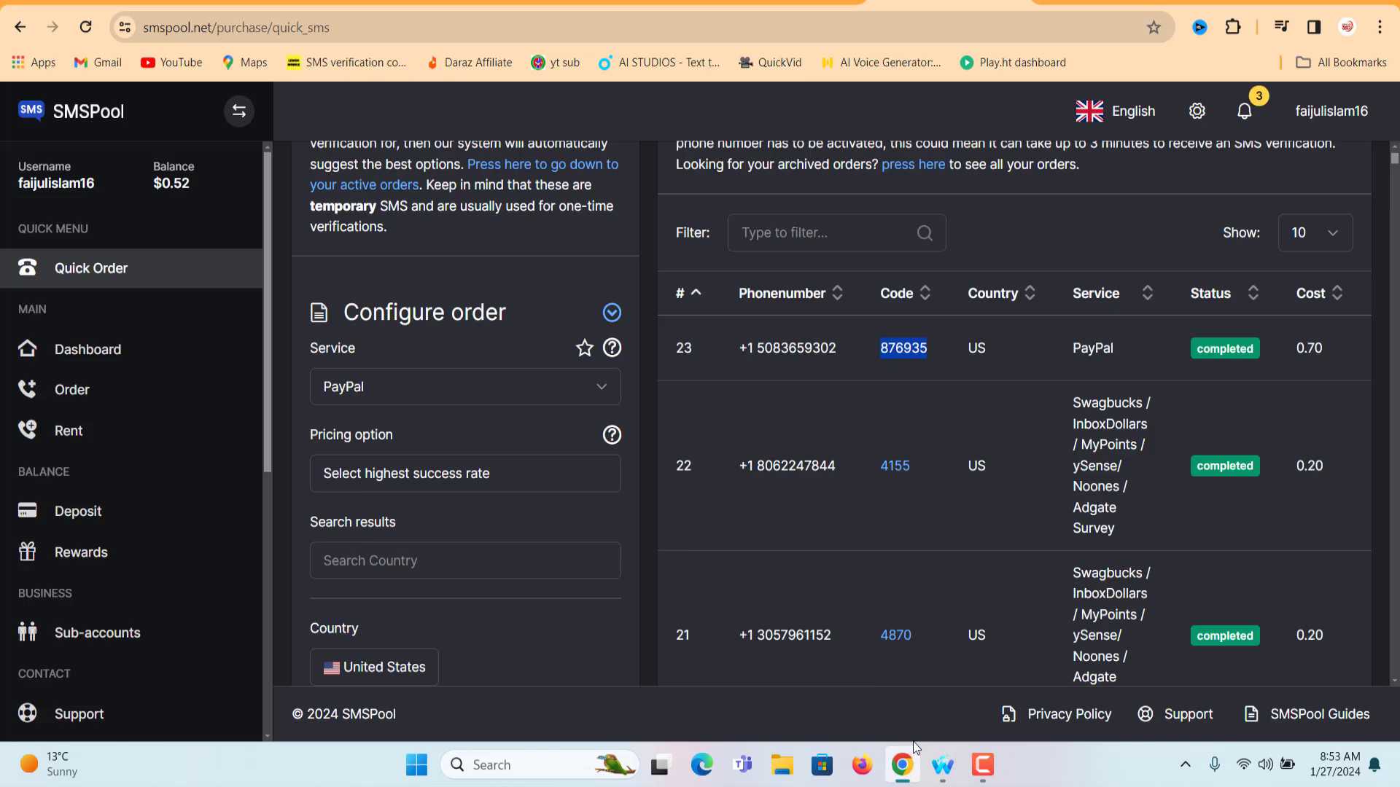
pyautogui.click(943, 765)
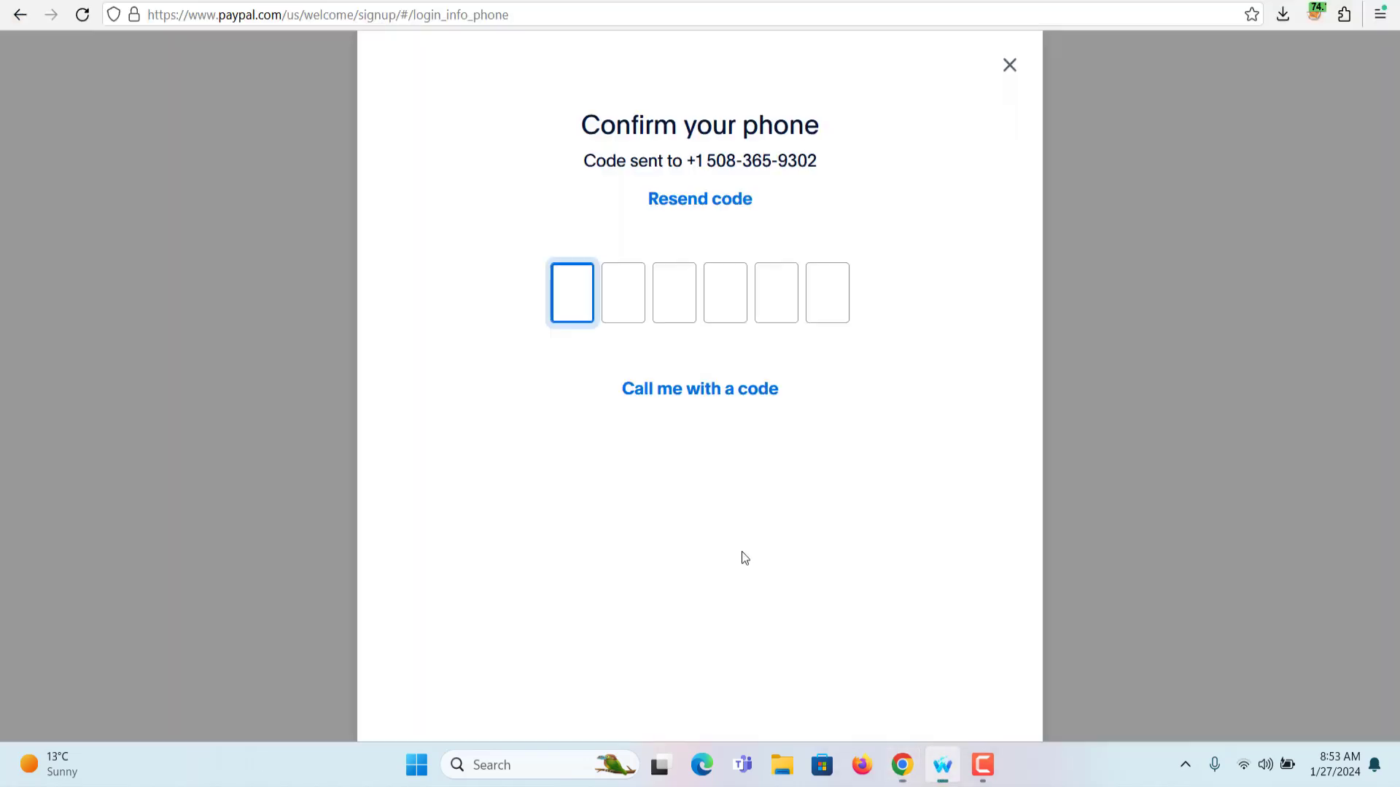
pyautogui.hotkey('ctrl', 'v')
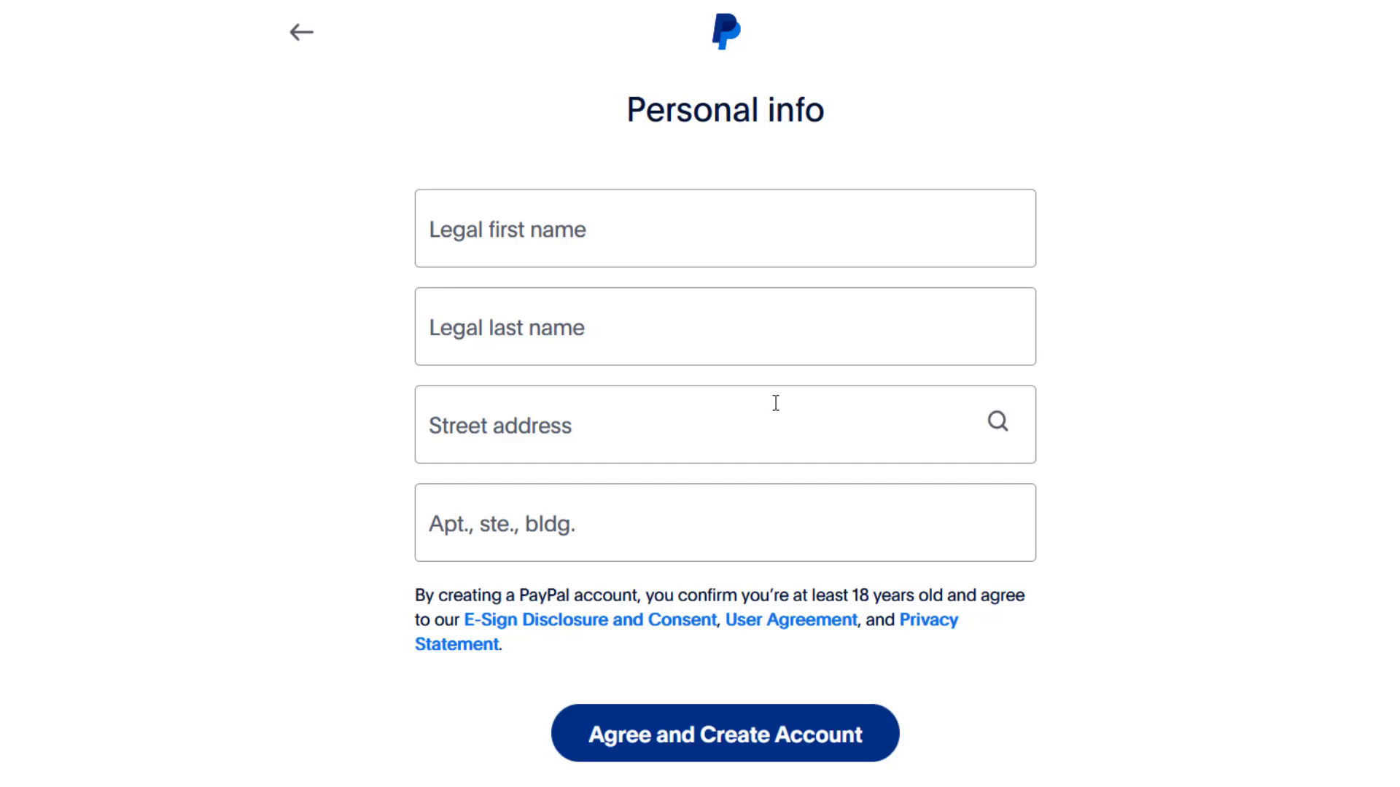
# Enter the account holder's legal first and last names
pyautogui.click(570, 238)
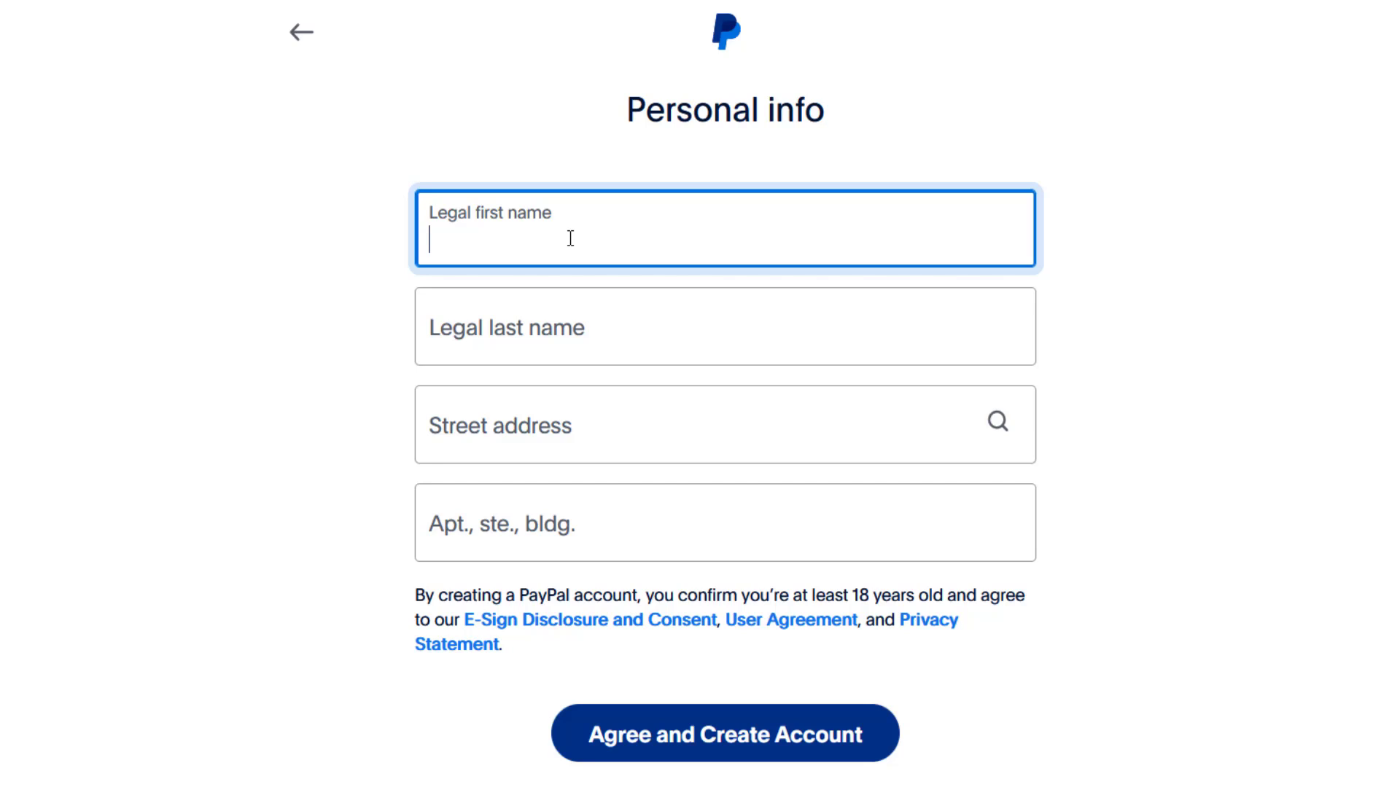
pyautogui.click(543, 344)
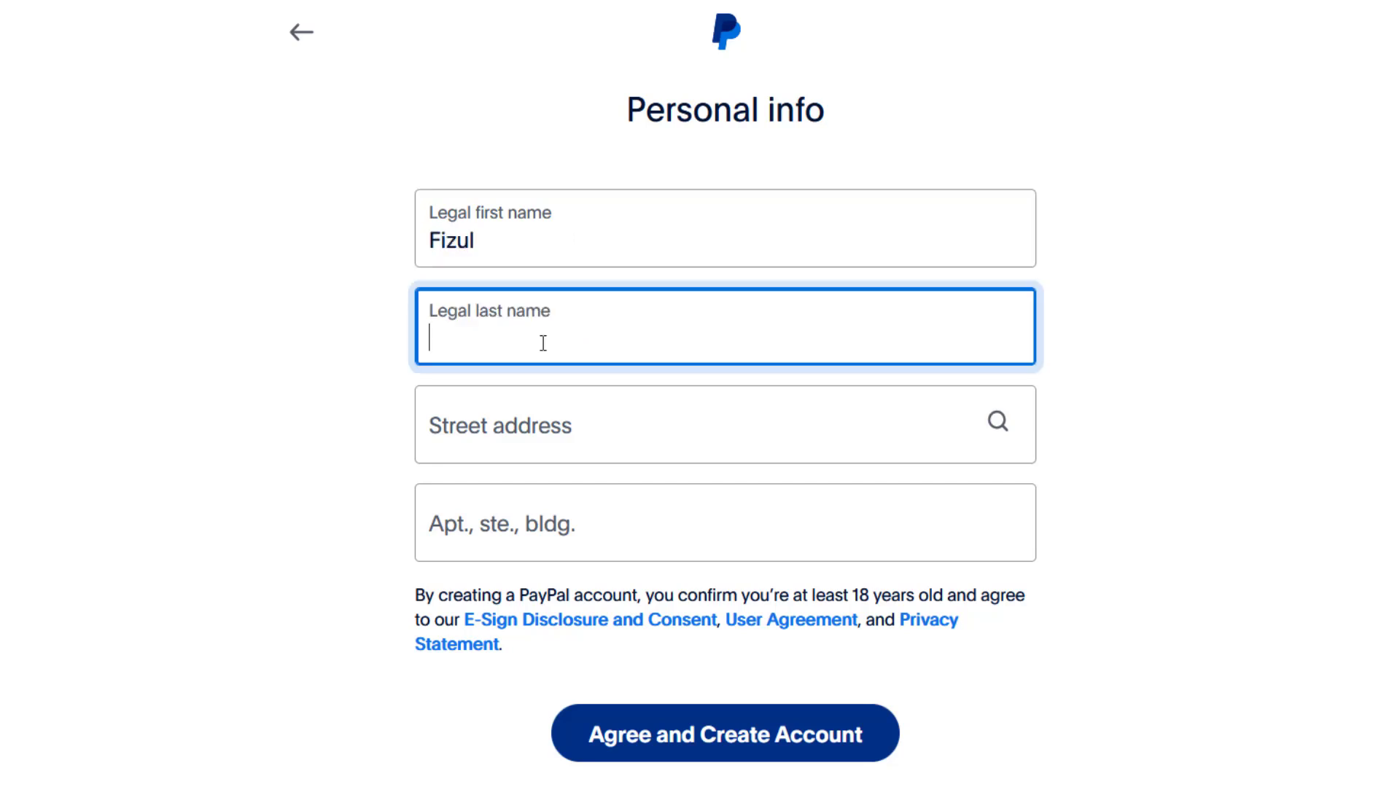
# Switch to the Priyo Pay account overview in Chrome to look up the address
pyautogui.click(499, 430)
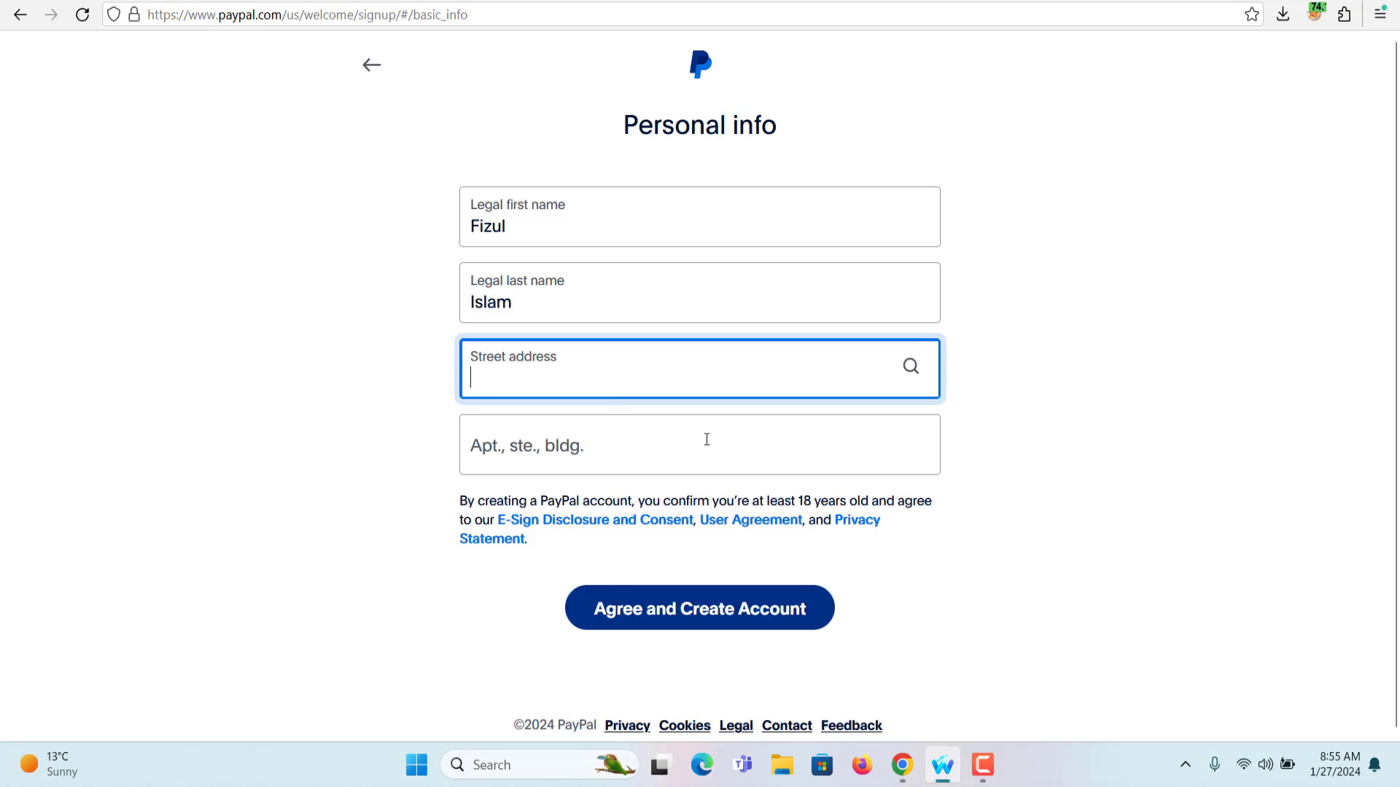
pyautogui.click(902, 765)
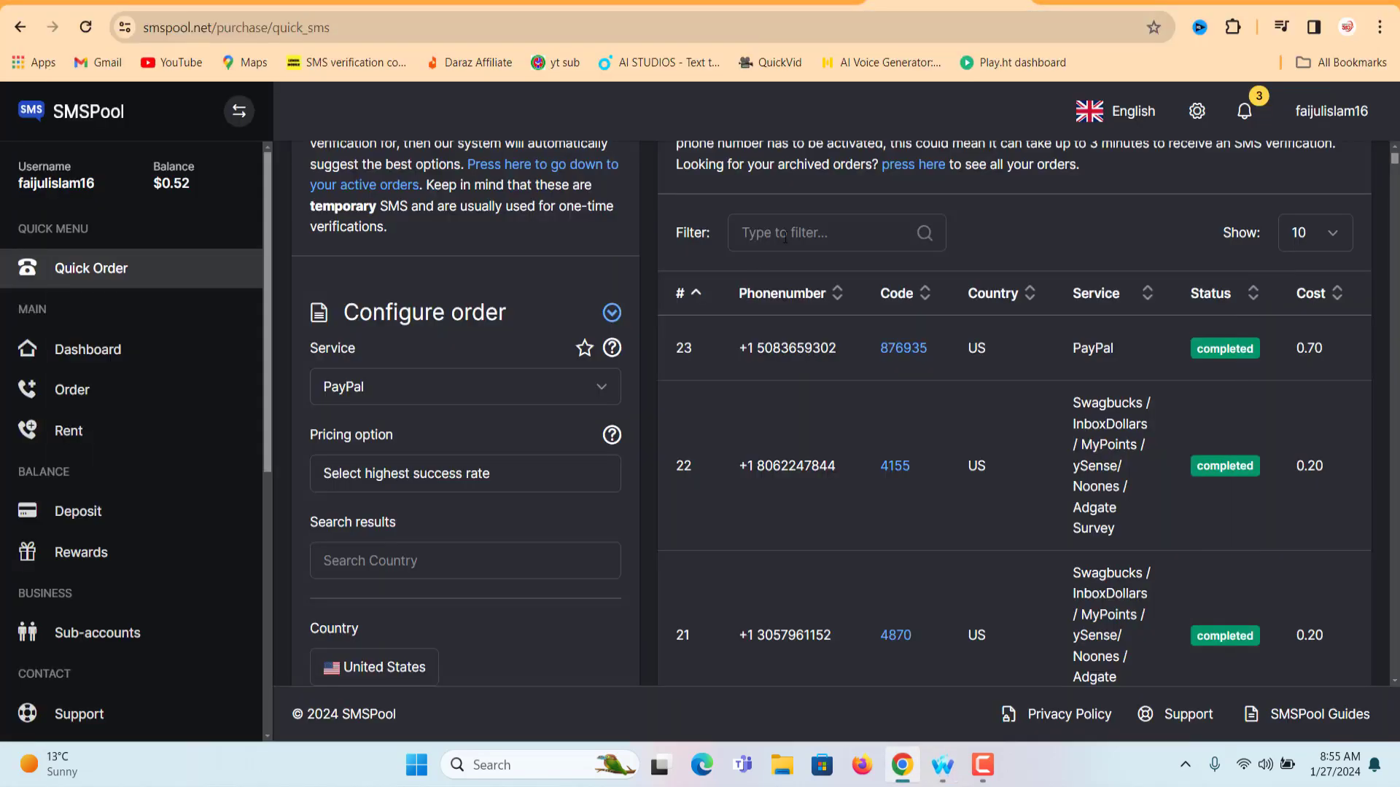
pyautogui.click(1028, 6)
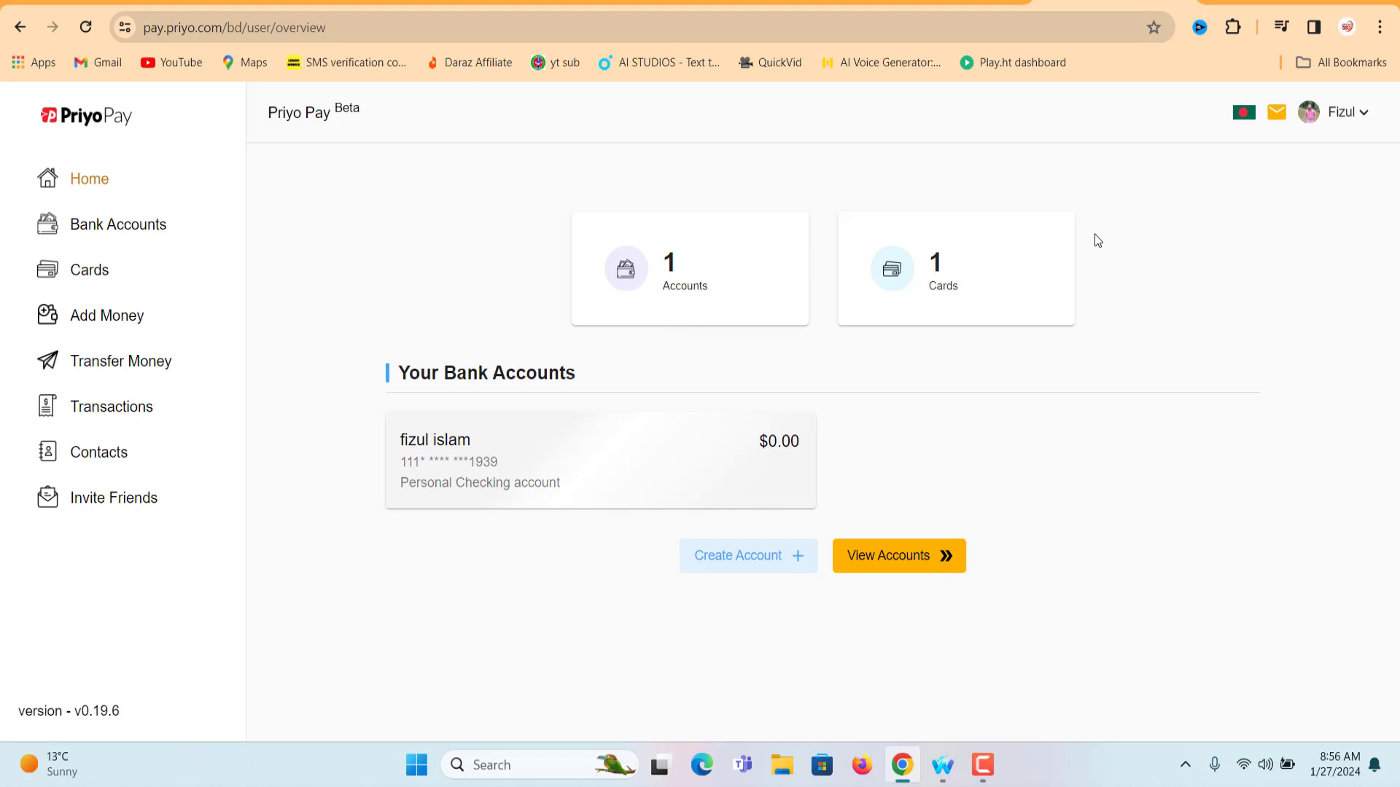
# Open the Priyo Pay profile page from the account menu
pyautogui.click(1345, 115)
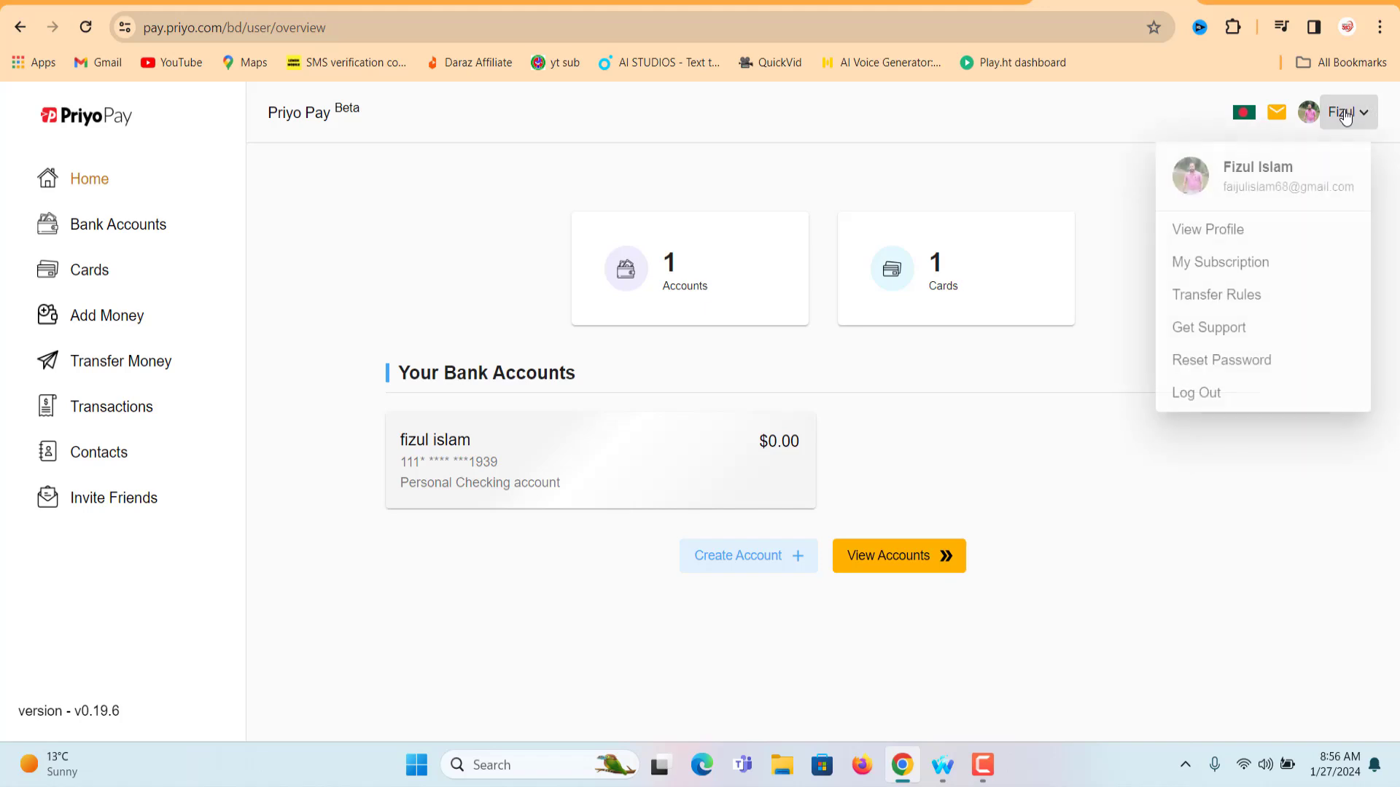
pyautogui.click(1237, 229)
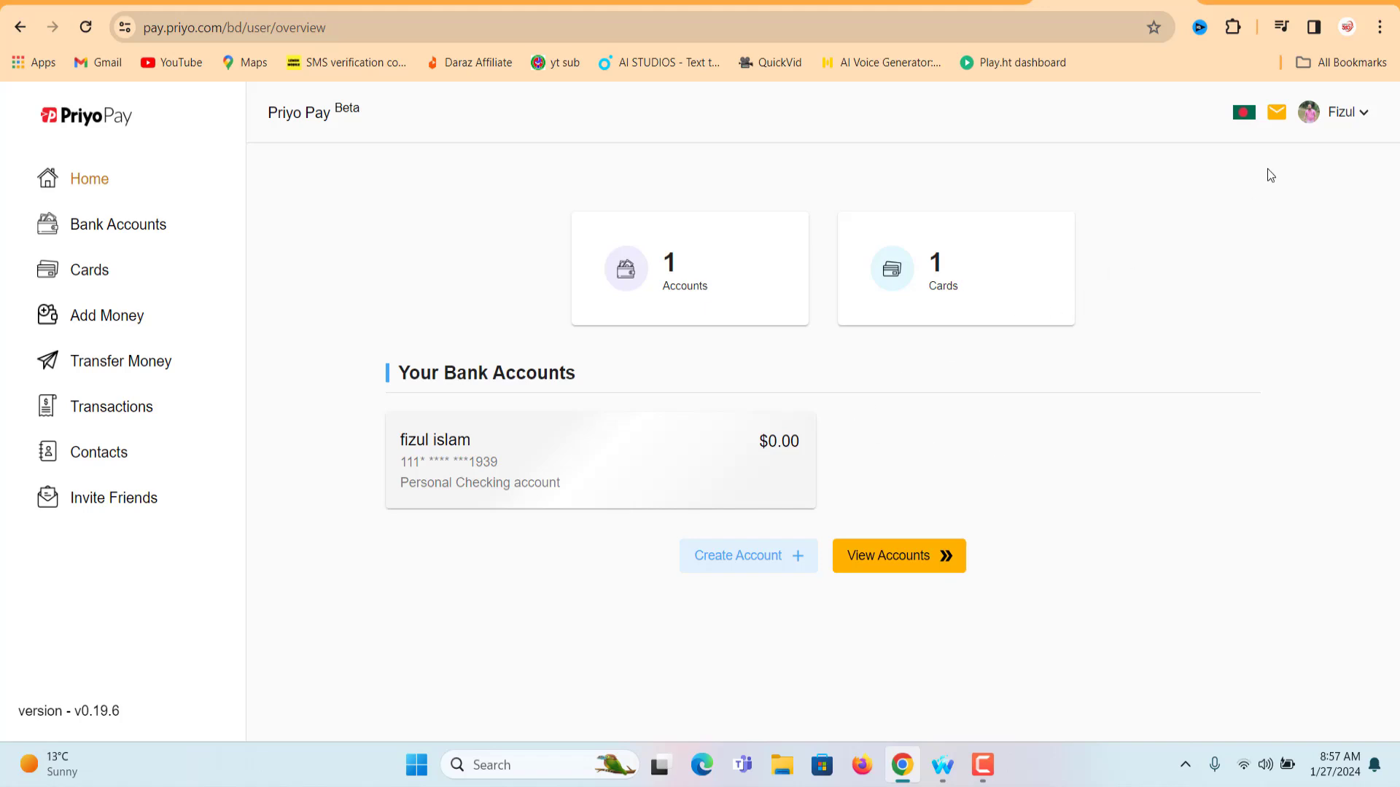
pyautogui.click(1342, 112)
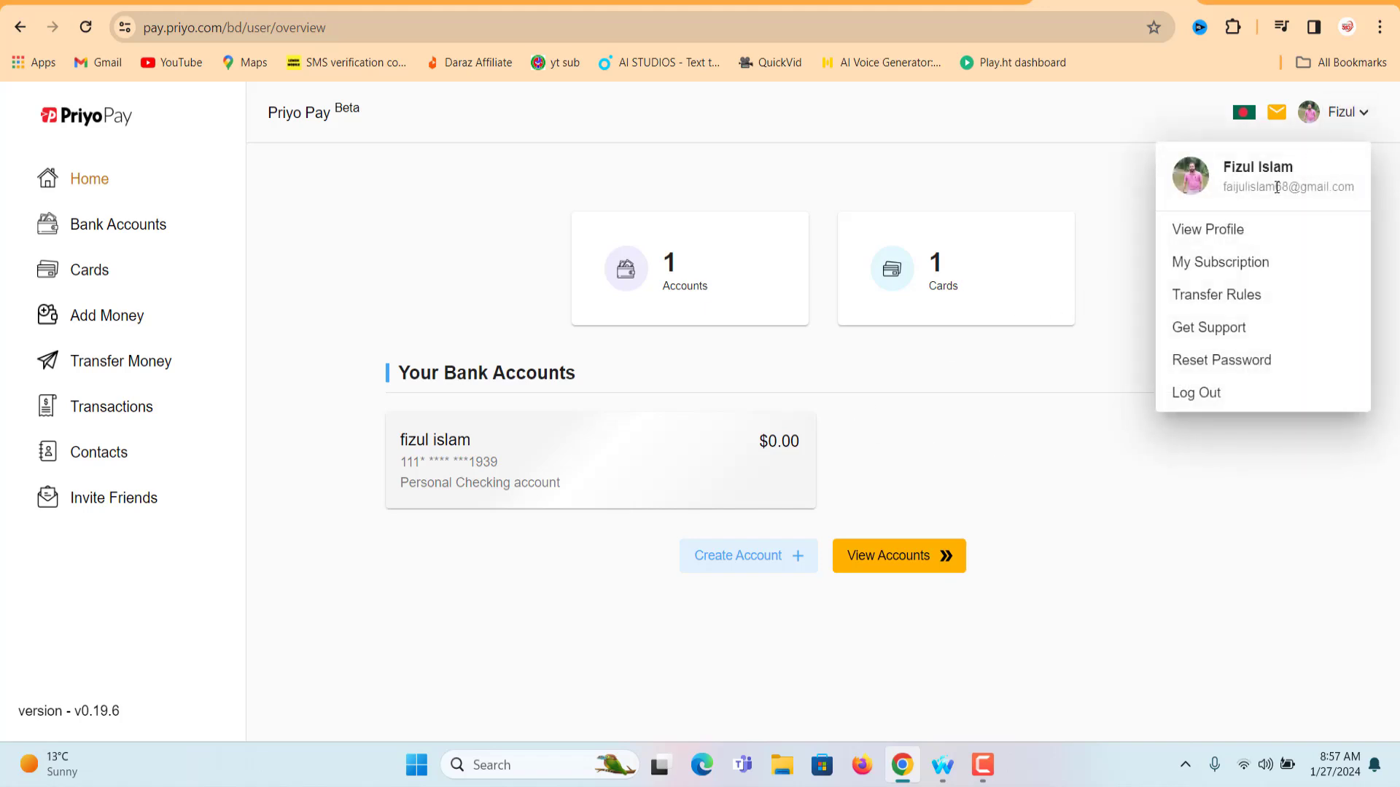
pyautogui.click(1236, 238)
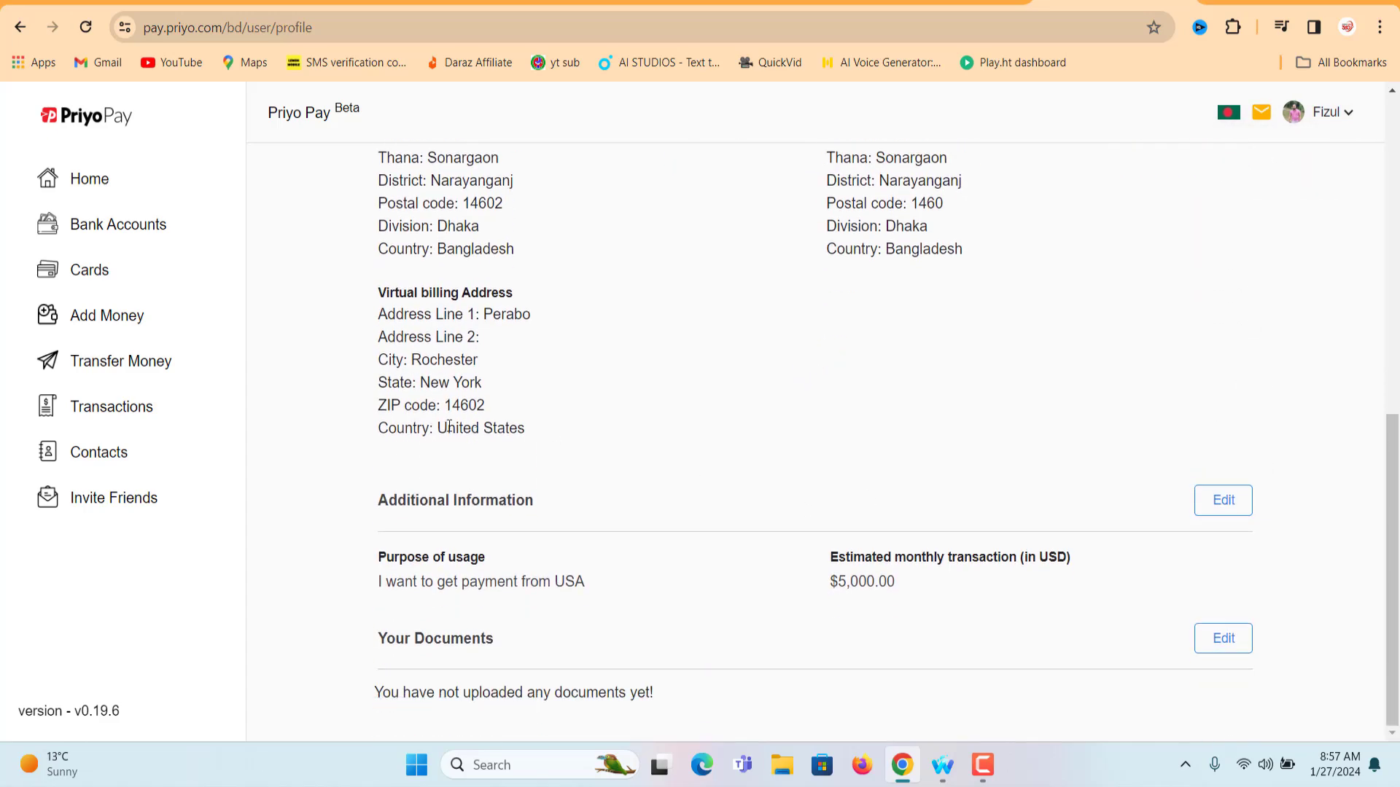
# Select the street name in the virtual billing Address Line 1 for copying
pyautogui.moveTo(382, 292); pyautogui.dragTo(575, 431)
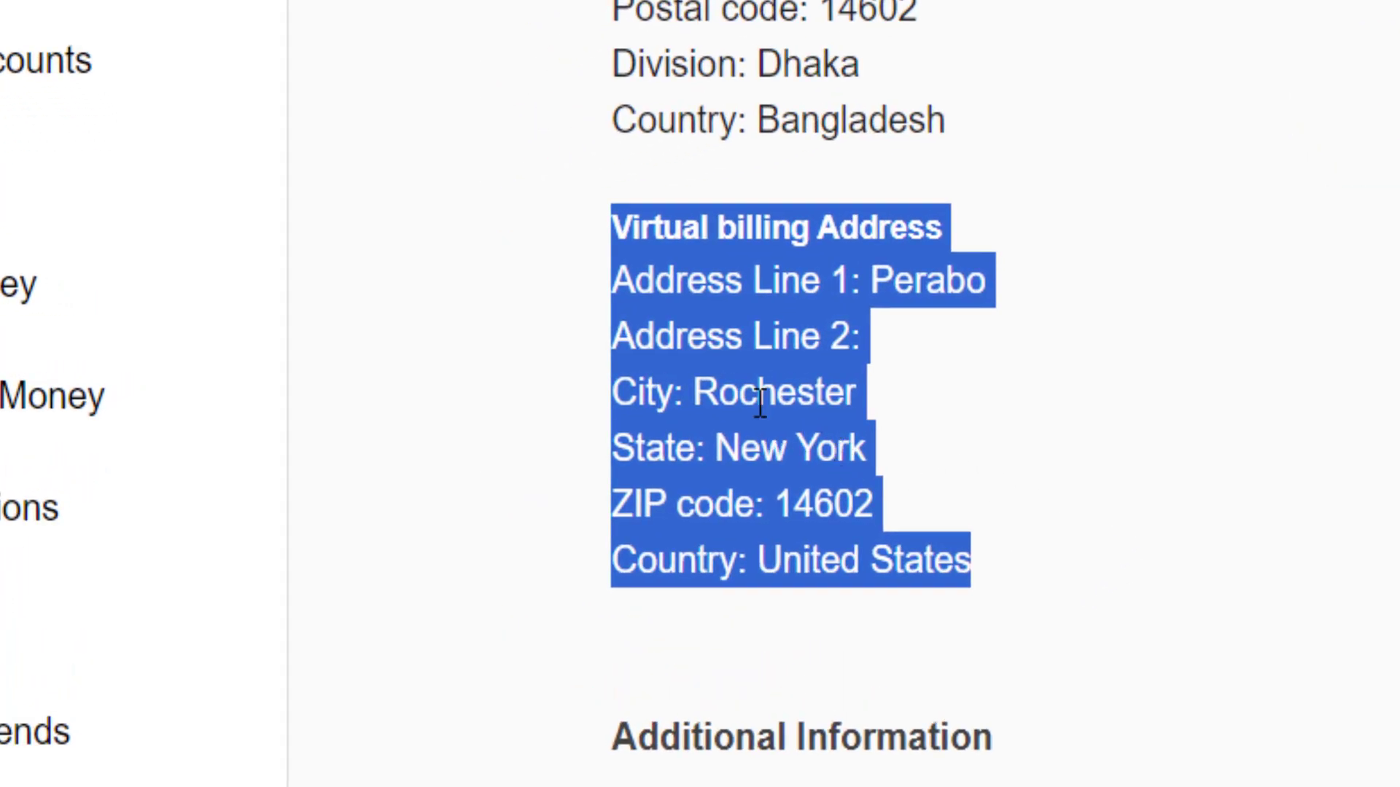
pyautogui.click(880, 281)
pyautogui.moveTo(880, 281); pyautogui.dragTo(984, 292)
pyautogui.rightClick(975, 296)
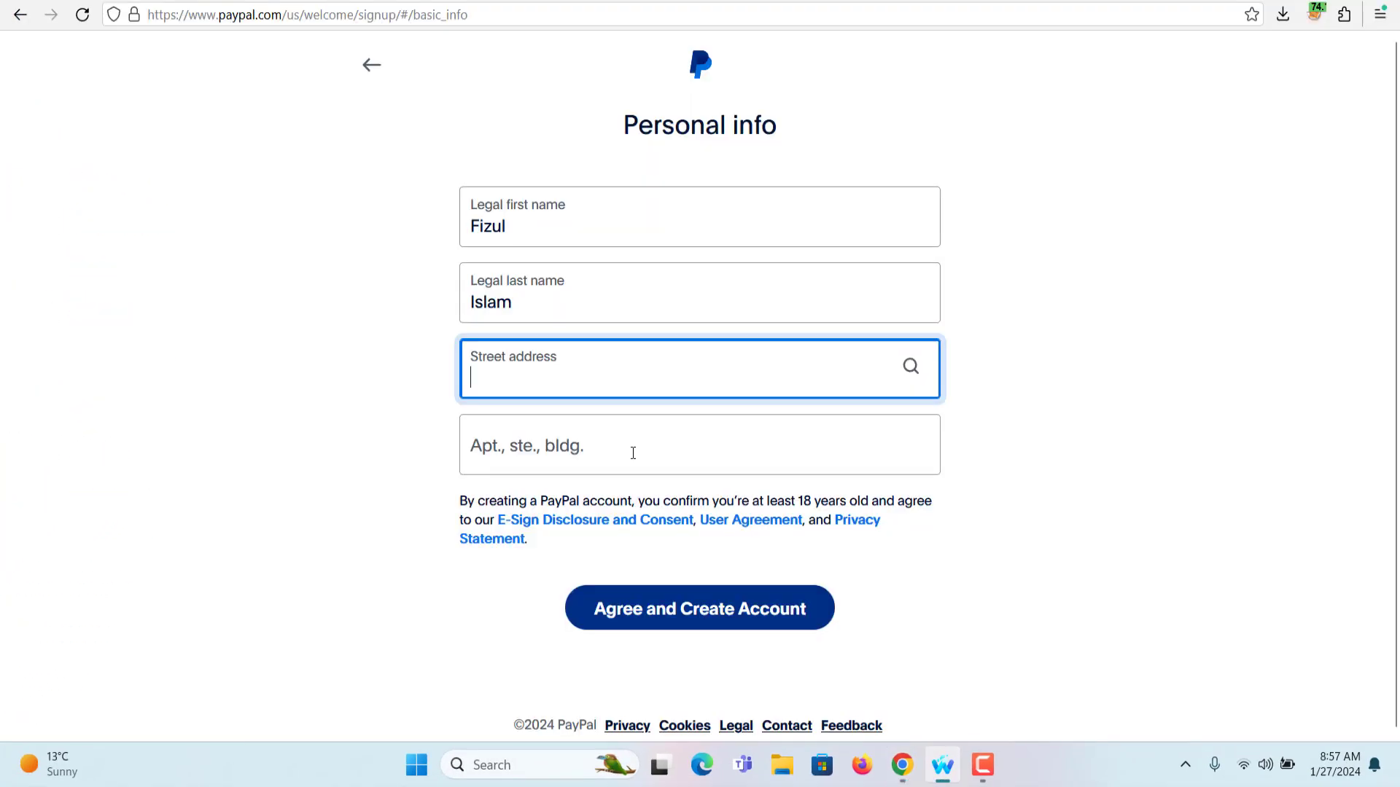
# Paste the street into Street address, switch to manual entry, and fill in the Priyo Pay city
pyautogui.hotkey('ctrl', 'v')
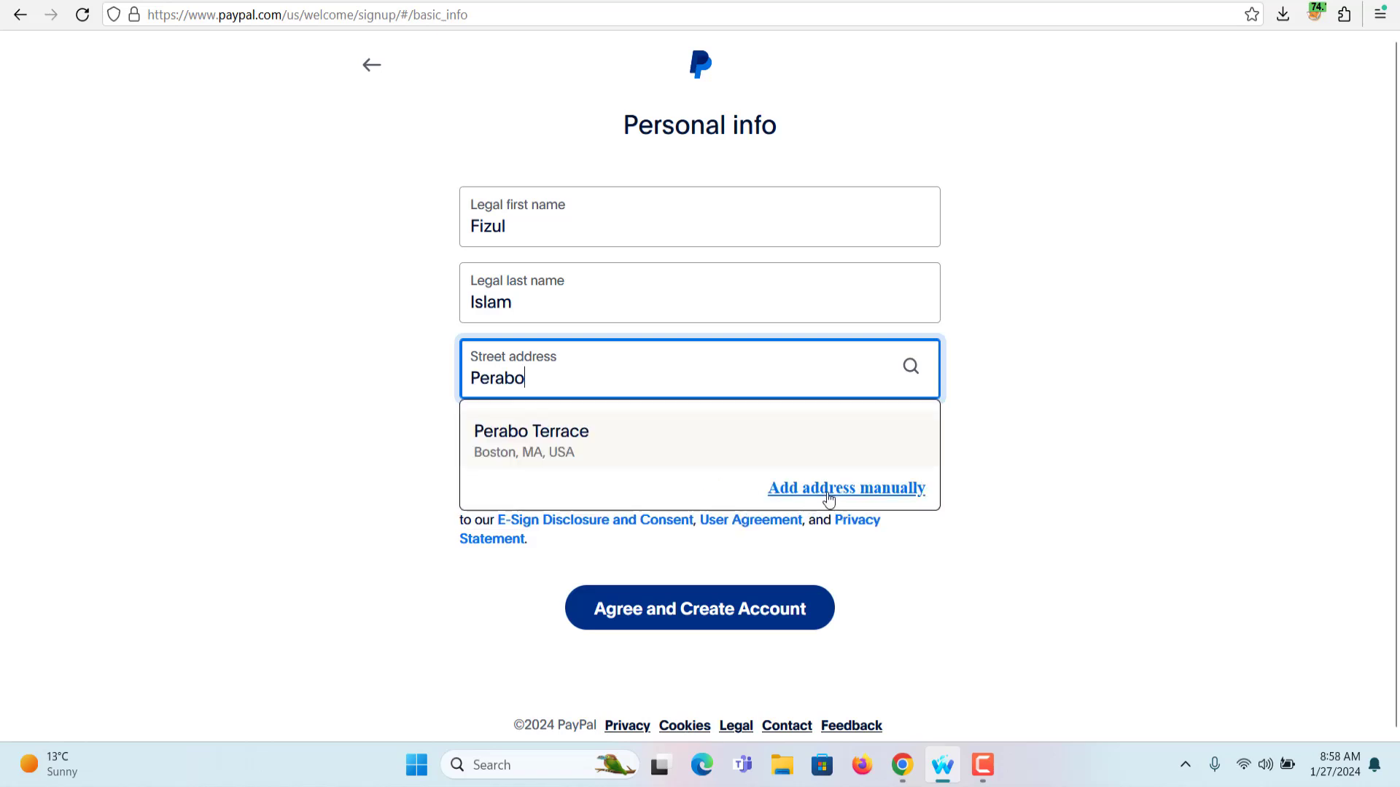
pyautogui.click(828, 490)
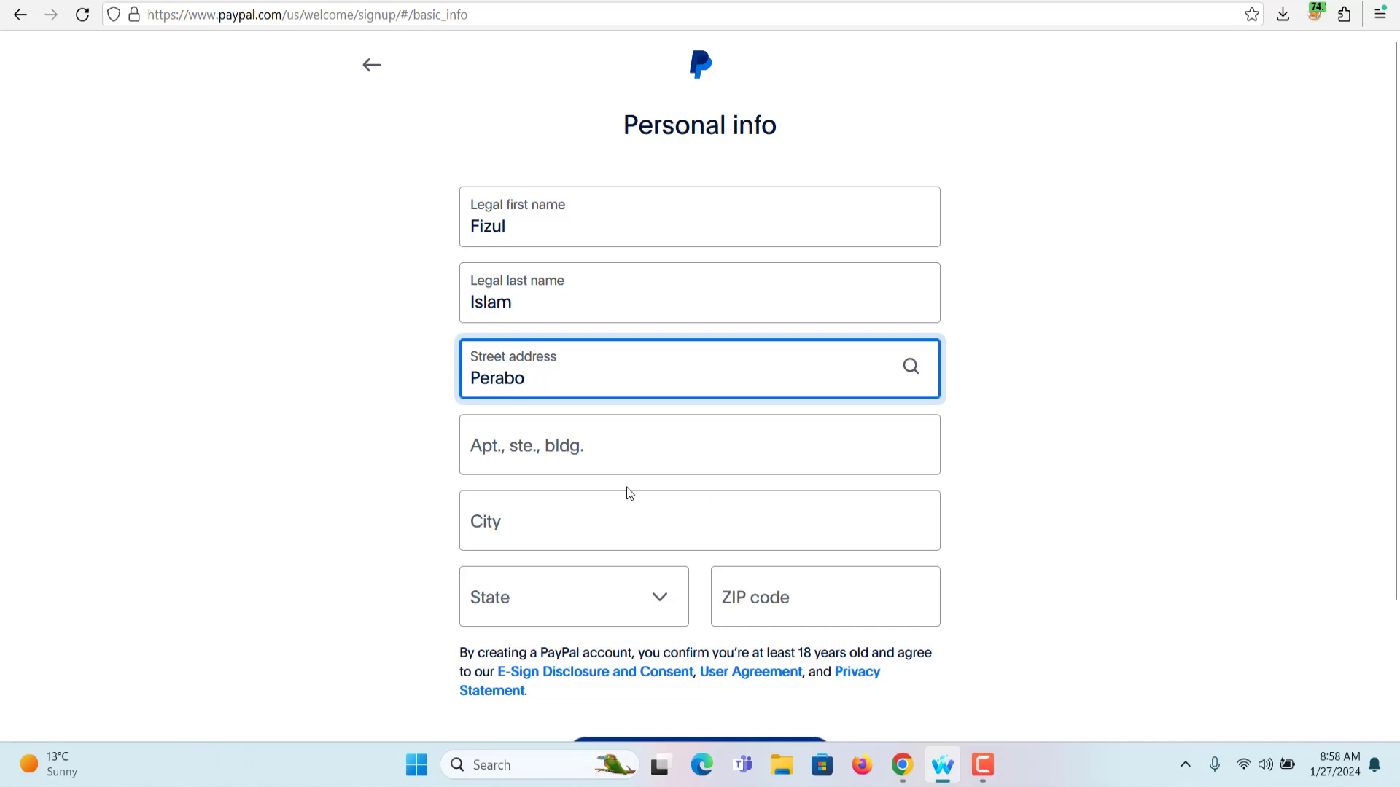
pyautogui.scroll(-2, 625, 492)
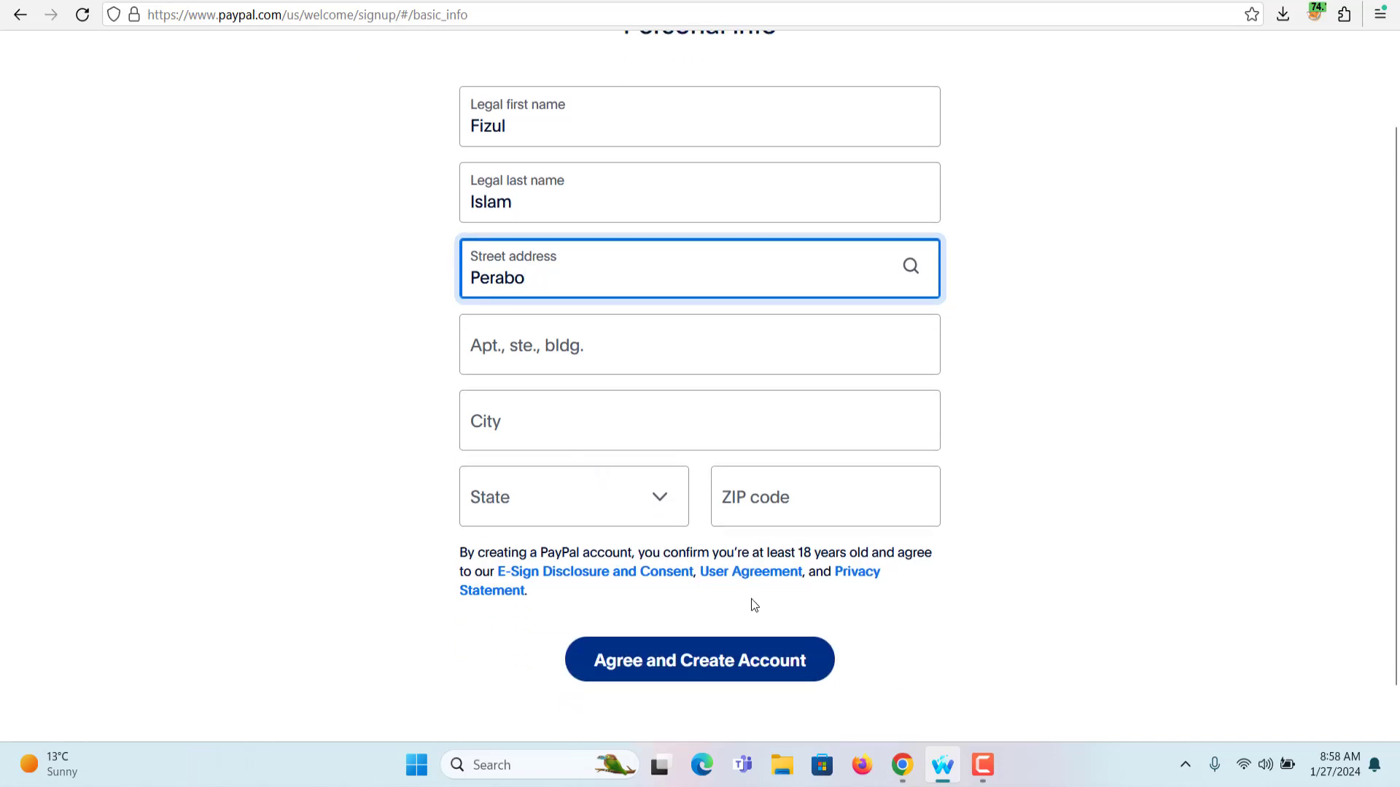
pyautogui.hotkey('alt', 'Tab')
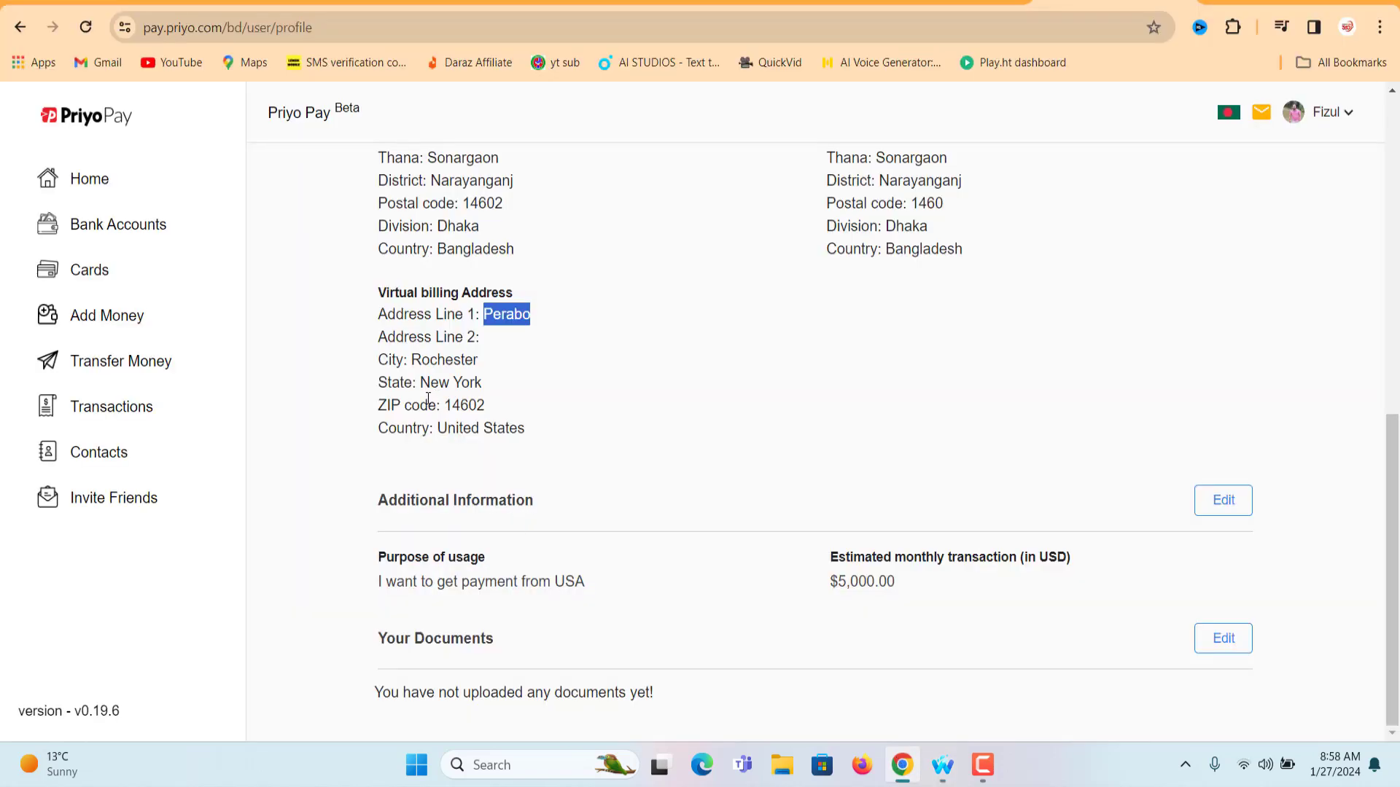
pyautogui.doubleClick(442, 360)
pyautogui.rightClick(442, 359)
pyautogui.click(482, 378)
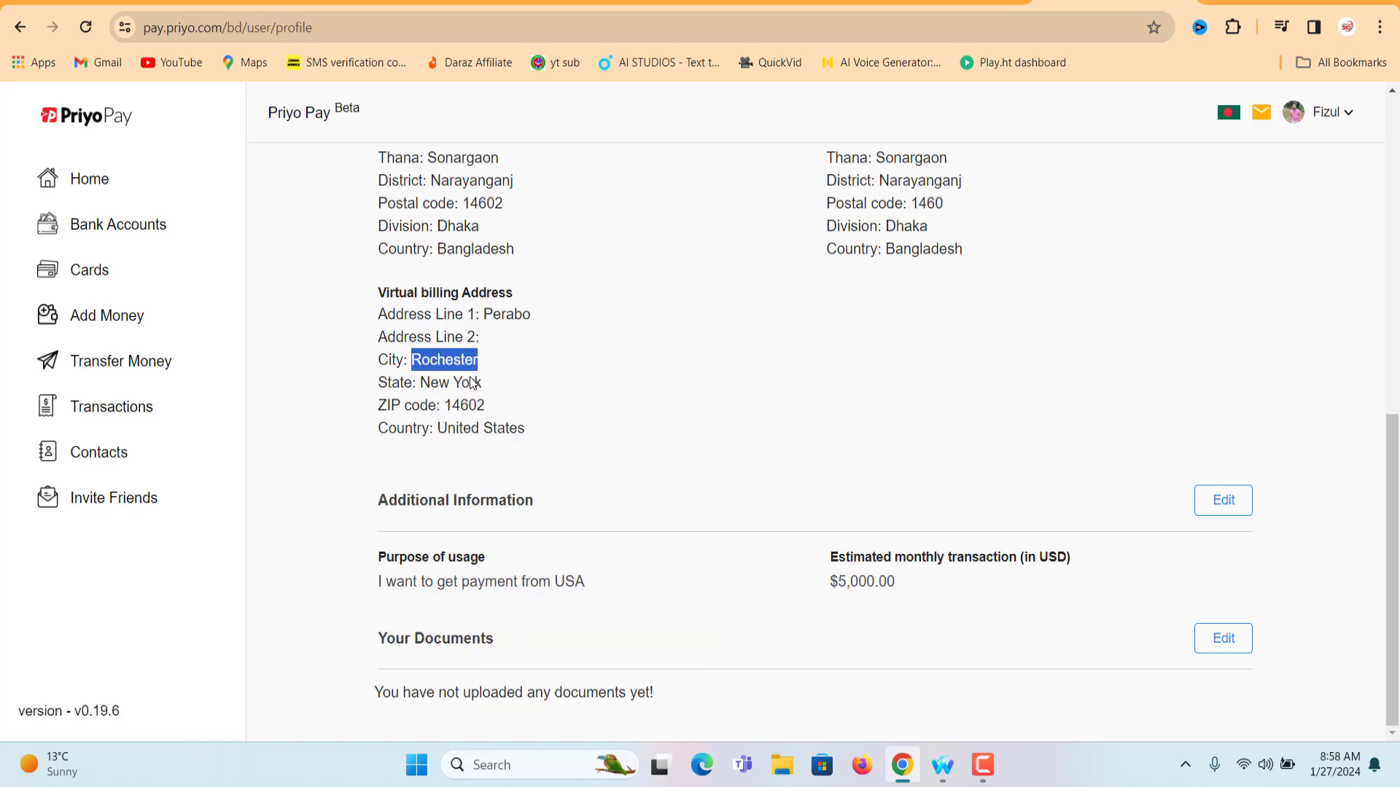
pyautogui.moveTo(377, 288); pyautogui.dragTo(523, 430)
pyautogui.click(523, 430)
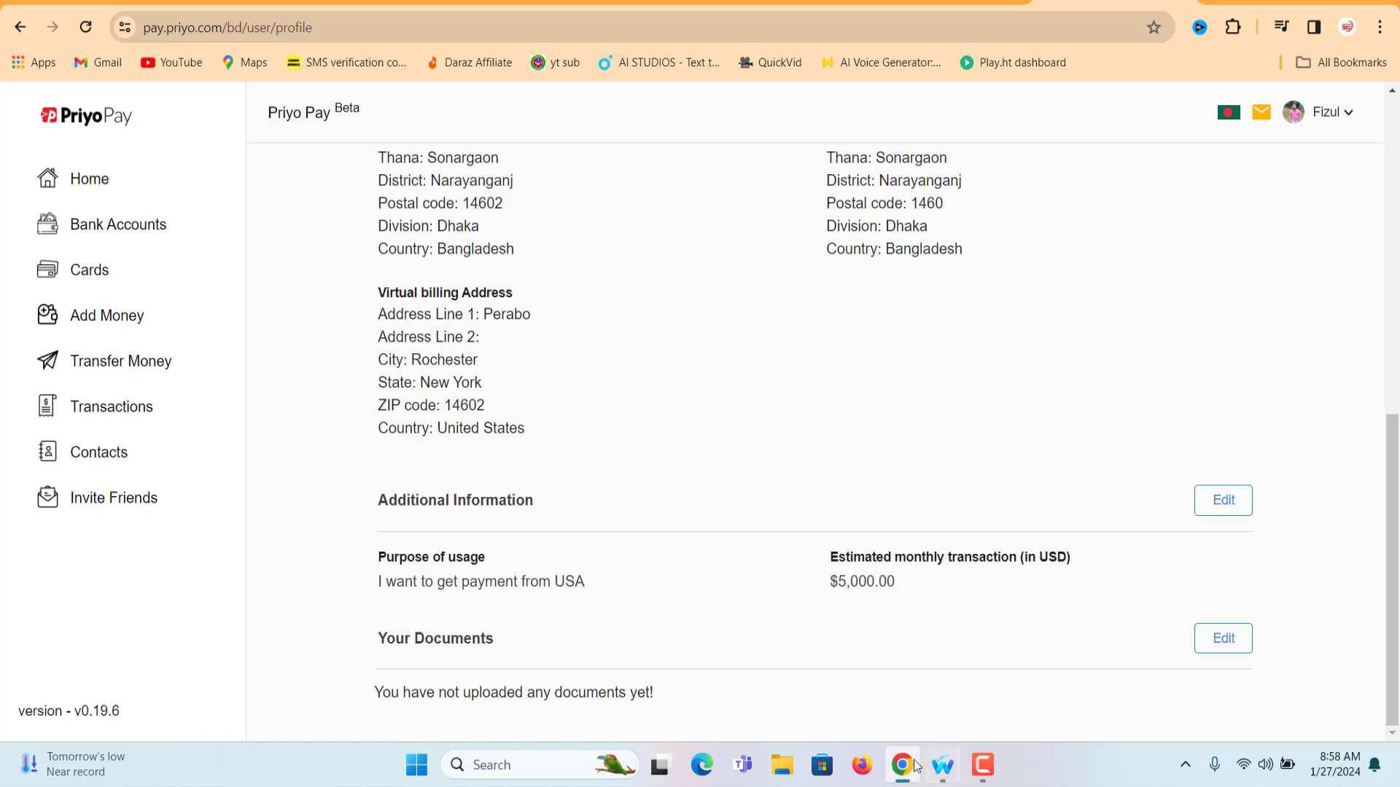
pyautogui.click(943, 764)
pyautogui.hotkey('ctrl', 'v')
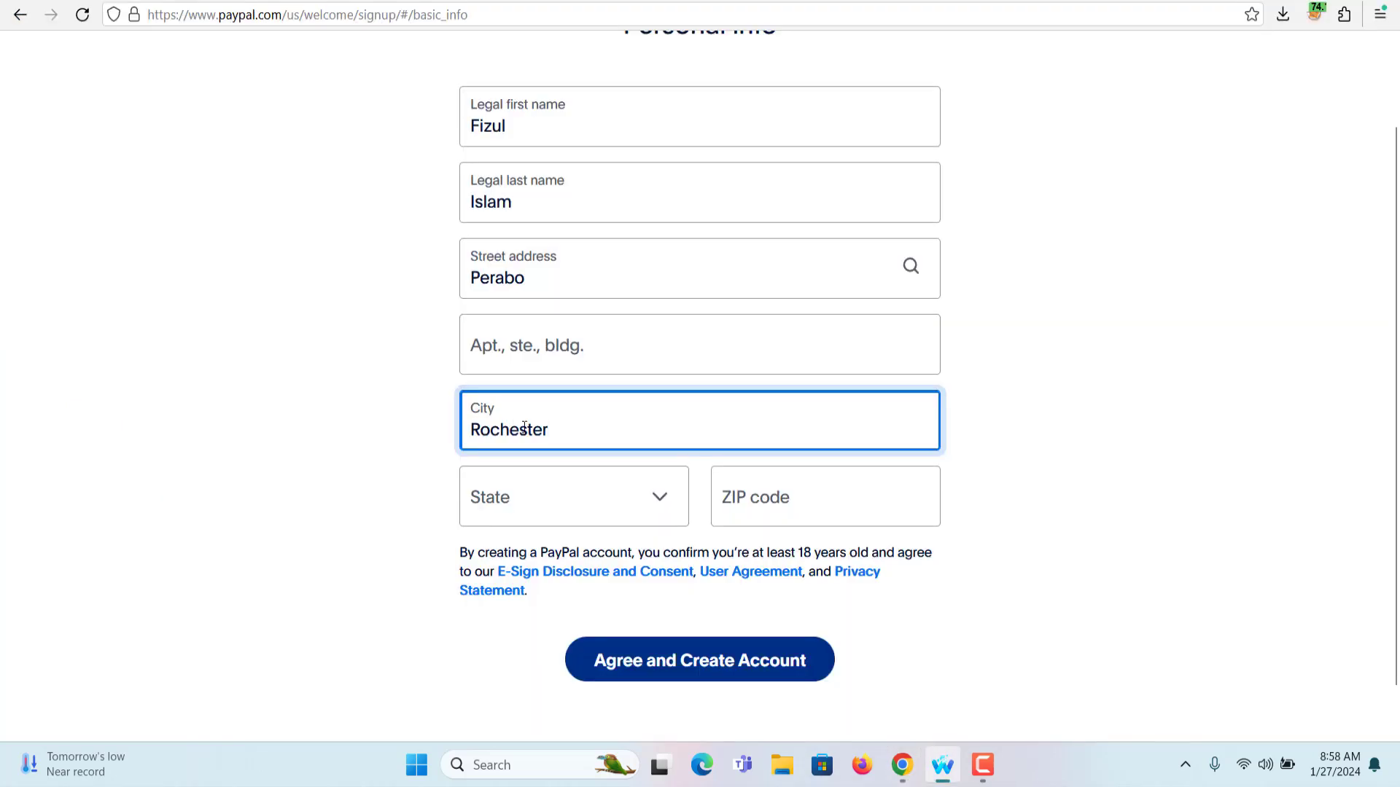
# Copy the state from Priyo Pay's billing address and choose it in PayPal's State list
pyautogui.hotkey('alt', 'Tab')
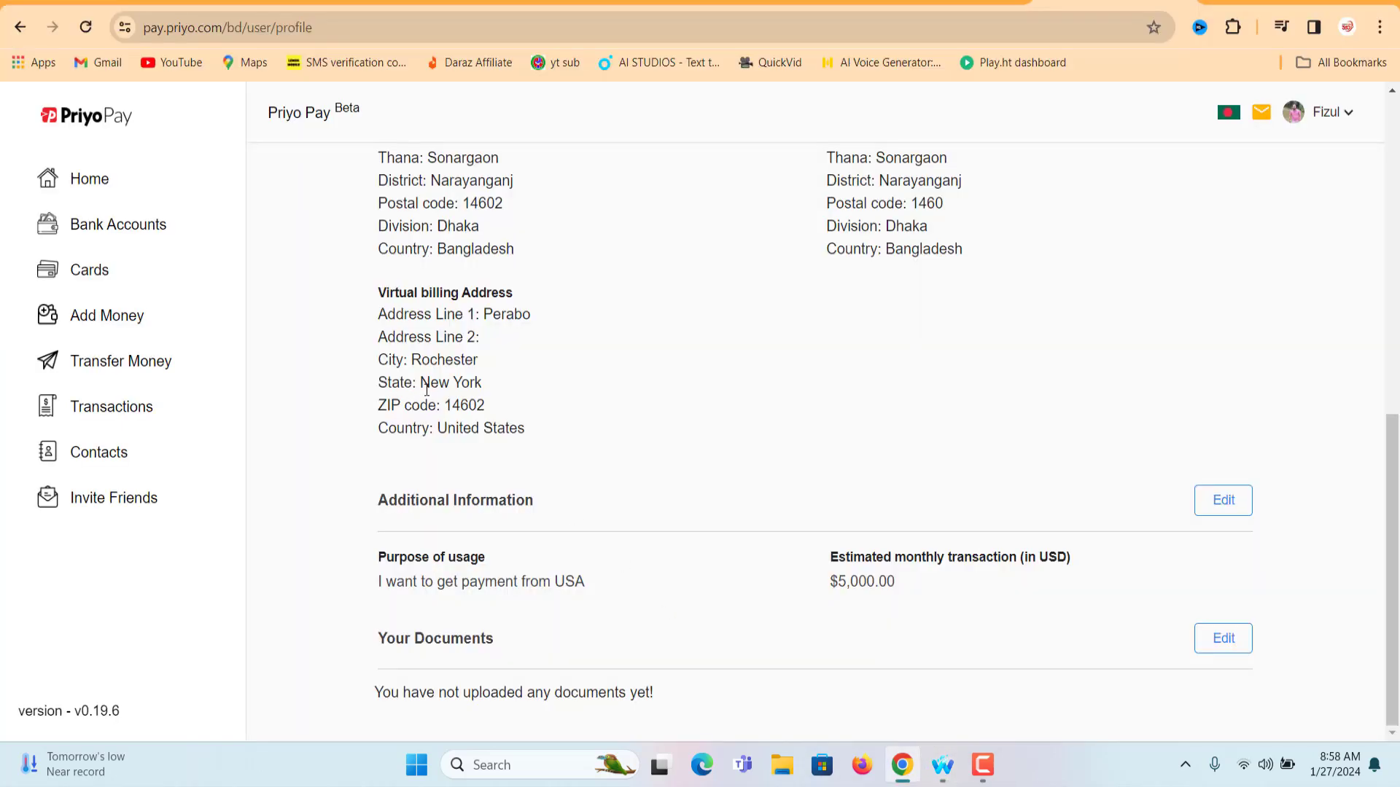
pyautogui.moveTo(418, 384); pyautogui.dragTo(484, 383)
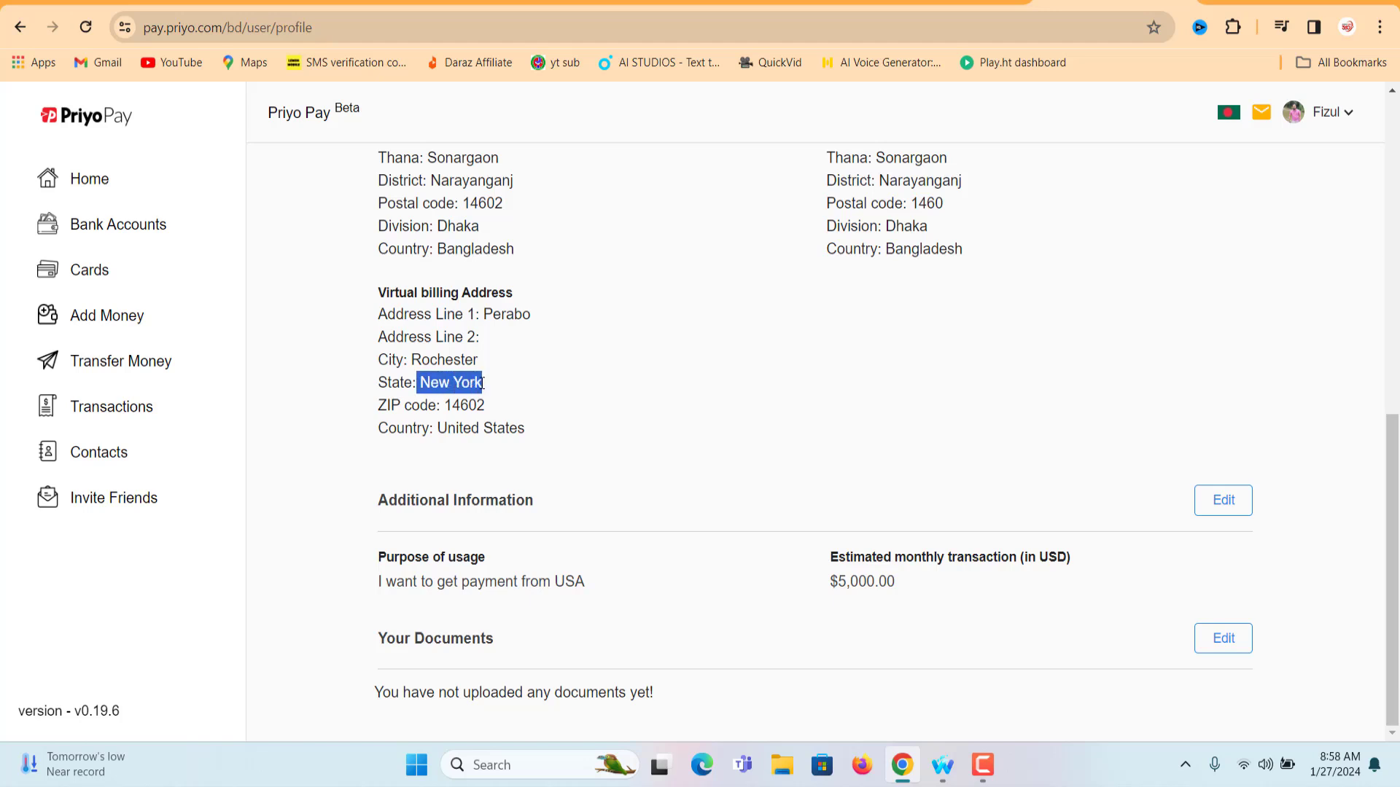
pyautogui.rightClick(482, 385)
pyautogui.click(518, 408)
pyautogui.hotkey('alt', 'Tab')
pyautogui.click(522, 576)
# Paste the Priyo Pay ZIP code into PayPal and agree to create the account
pyautogui.click(902, 765)
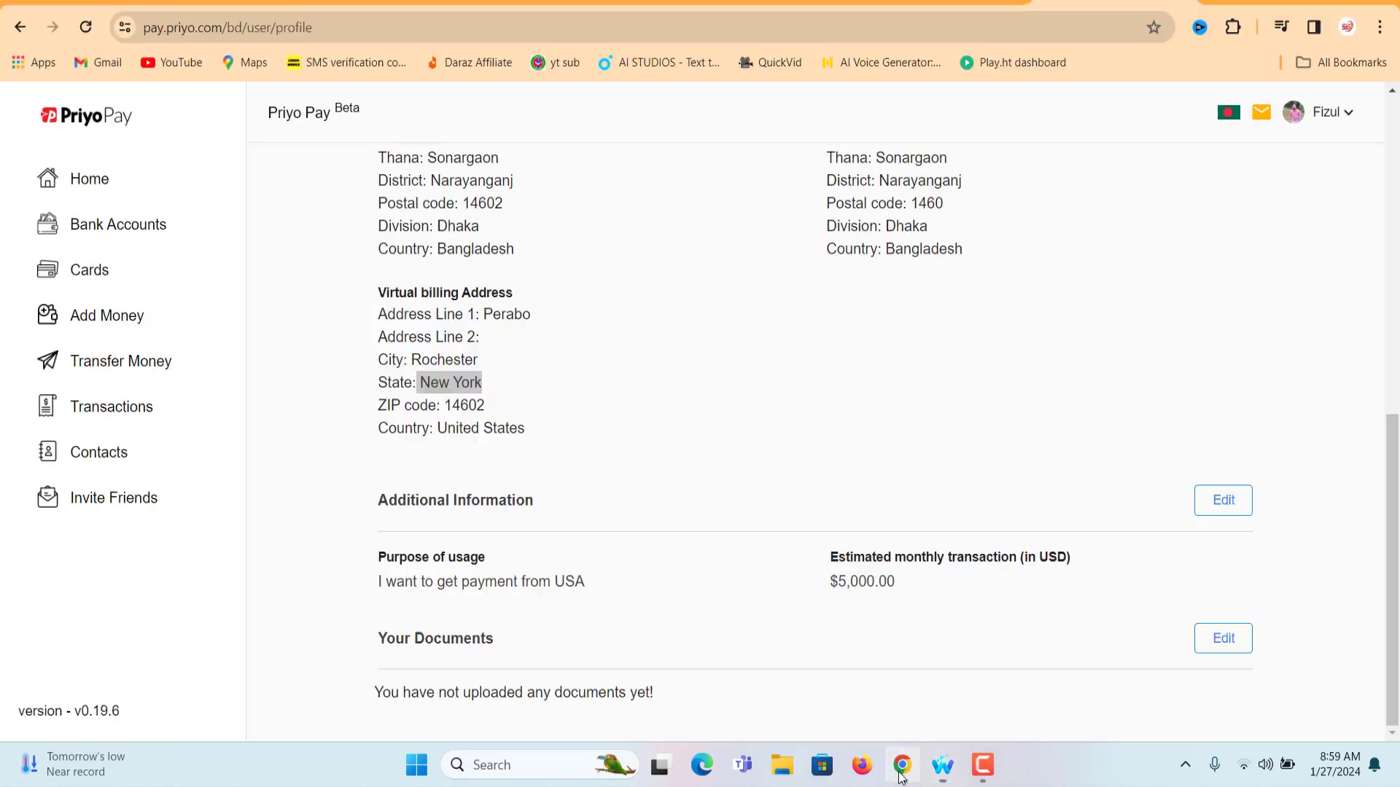
pyautogui.doubleClick(461, 408)
pyautogui.click(461, 408)
pyautogui.click(461, 408)
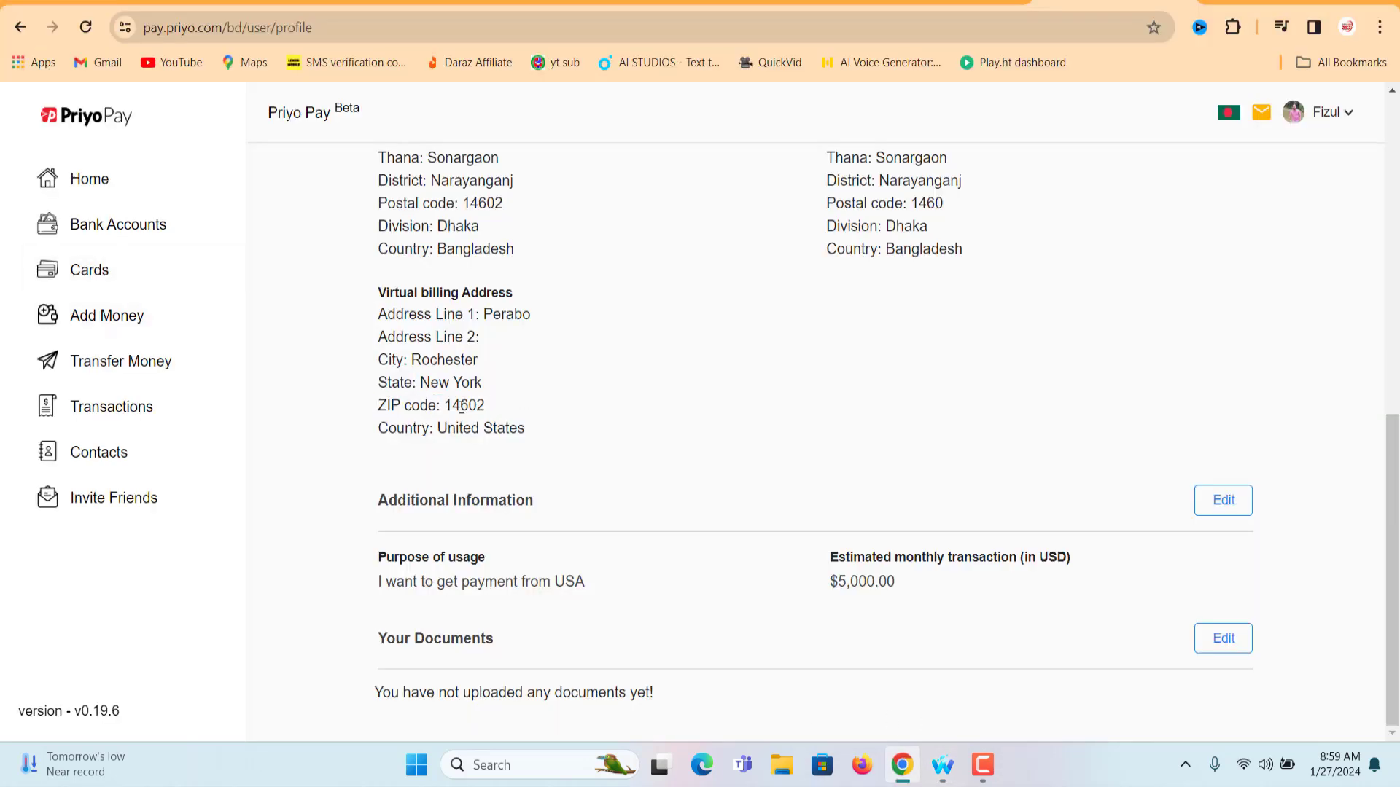
pyautogui.doubleClick(461, 408)
pyautogui.rightClick(461, 408)
pyautogui.click(503, 432)
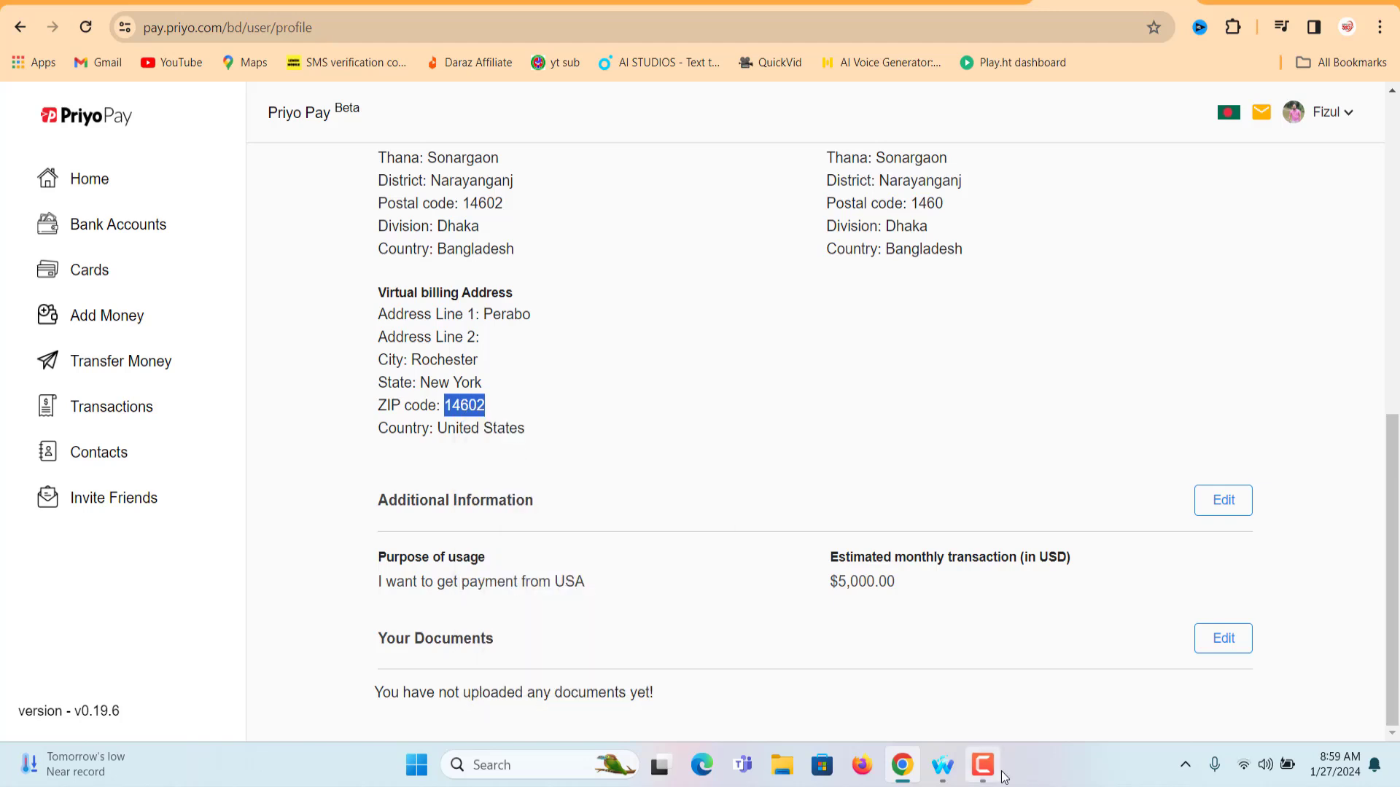
pyautogui.click(943, 766)
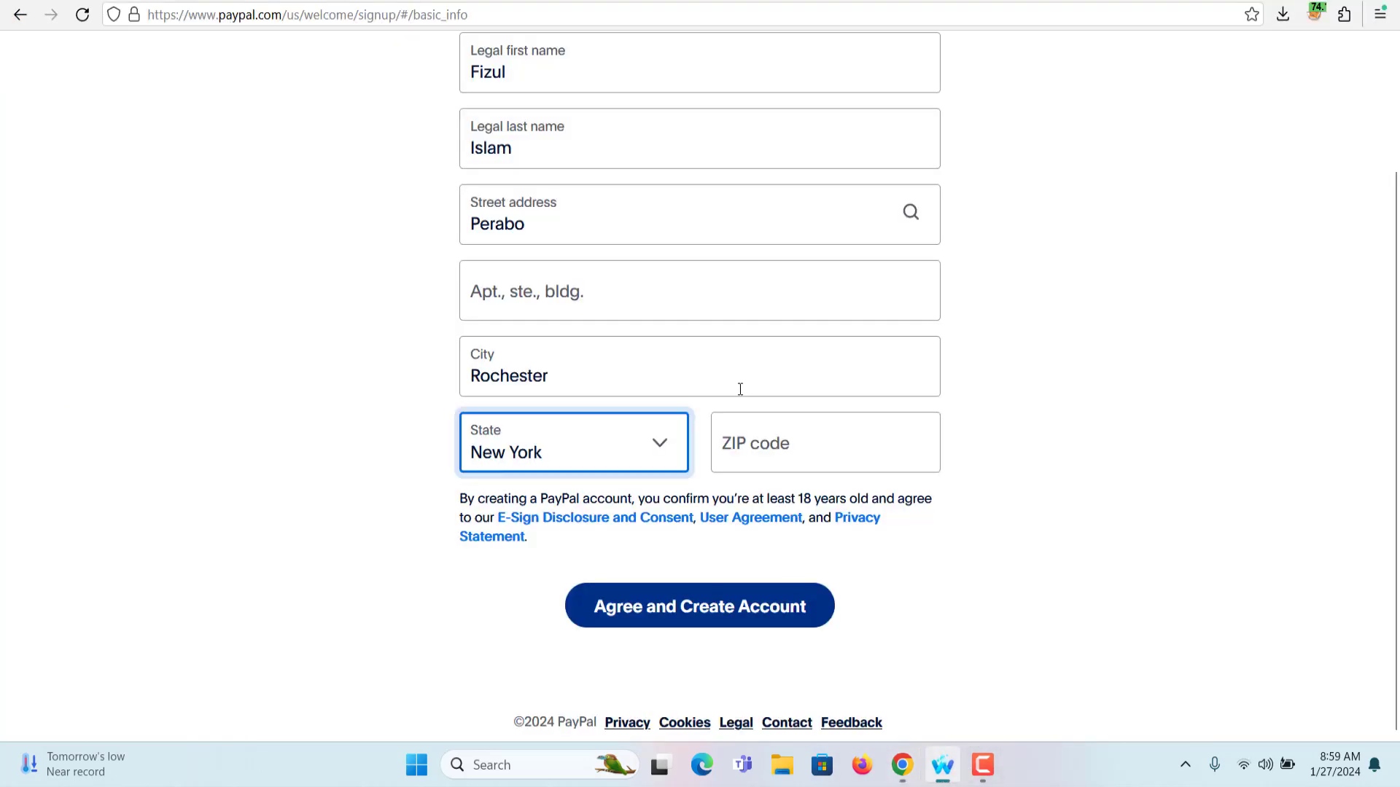
pyautogui.click(777, 440)
pyautogui.hotkey('ctrl', 'v')
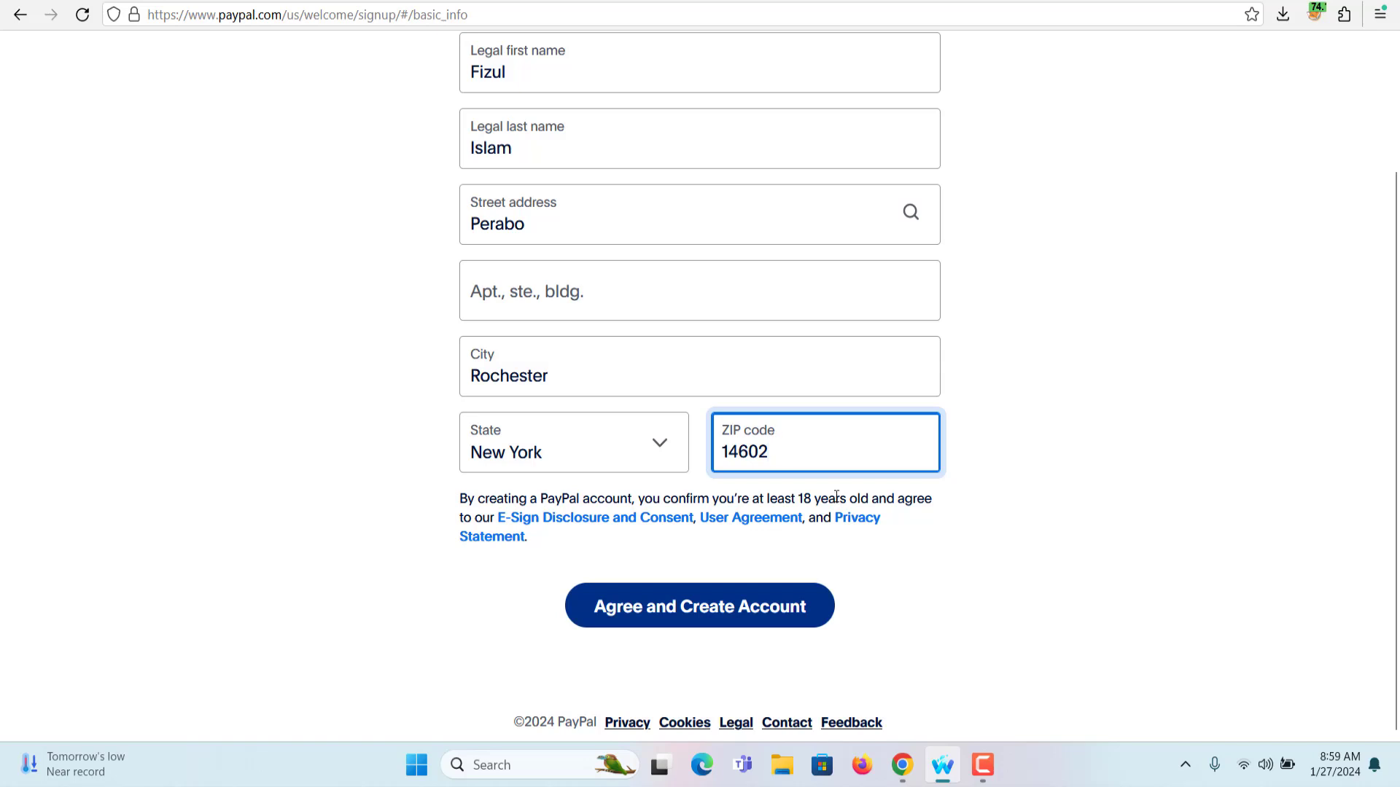
pyautogui.click(734, 614)
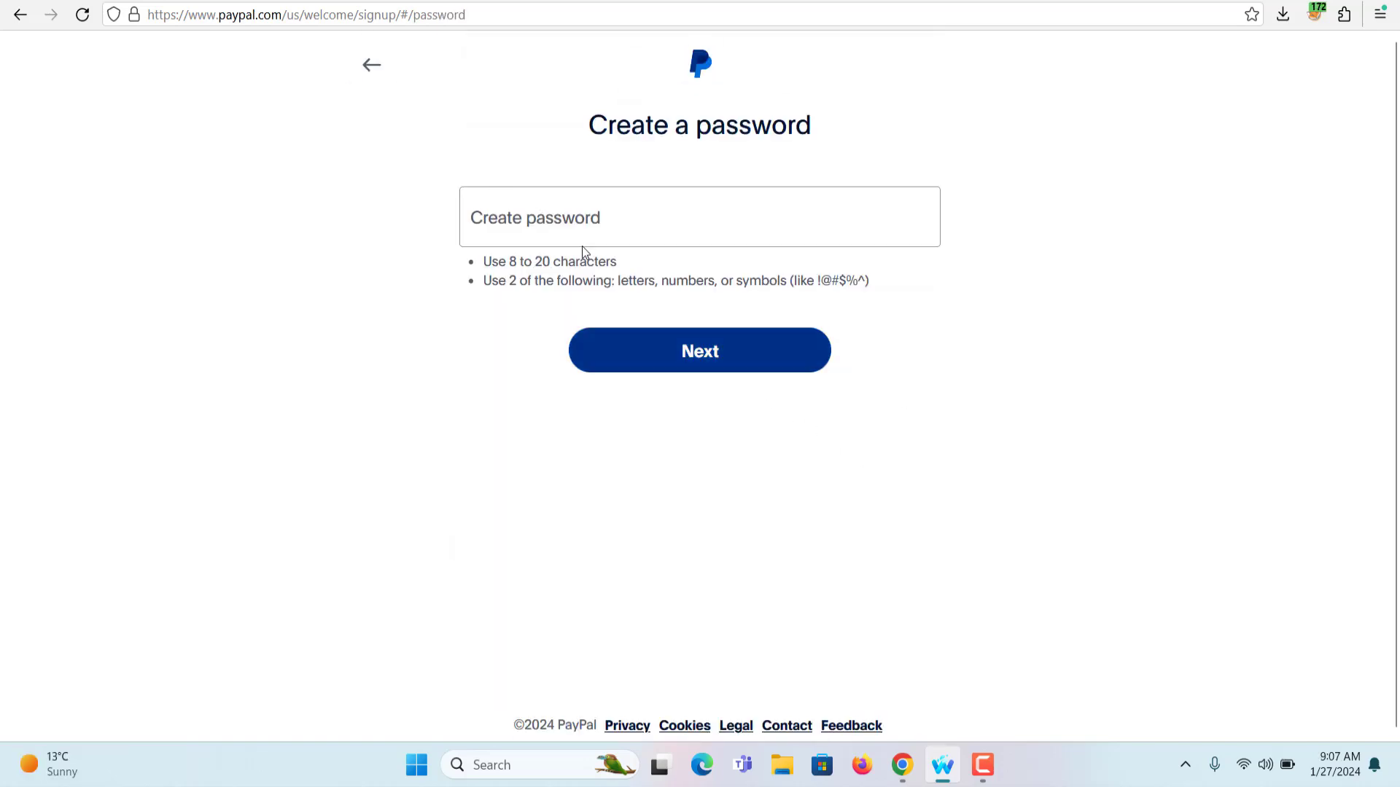
# Set the new account password and decline saving it in the browser
pyautogui.click(511, 223)
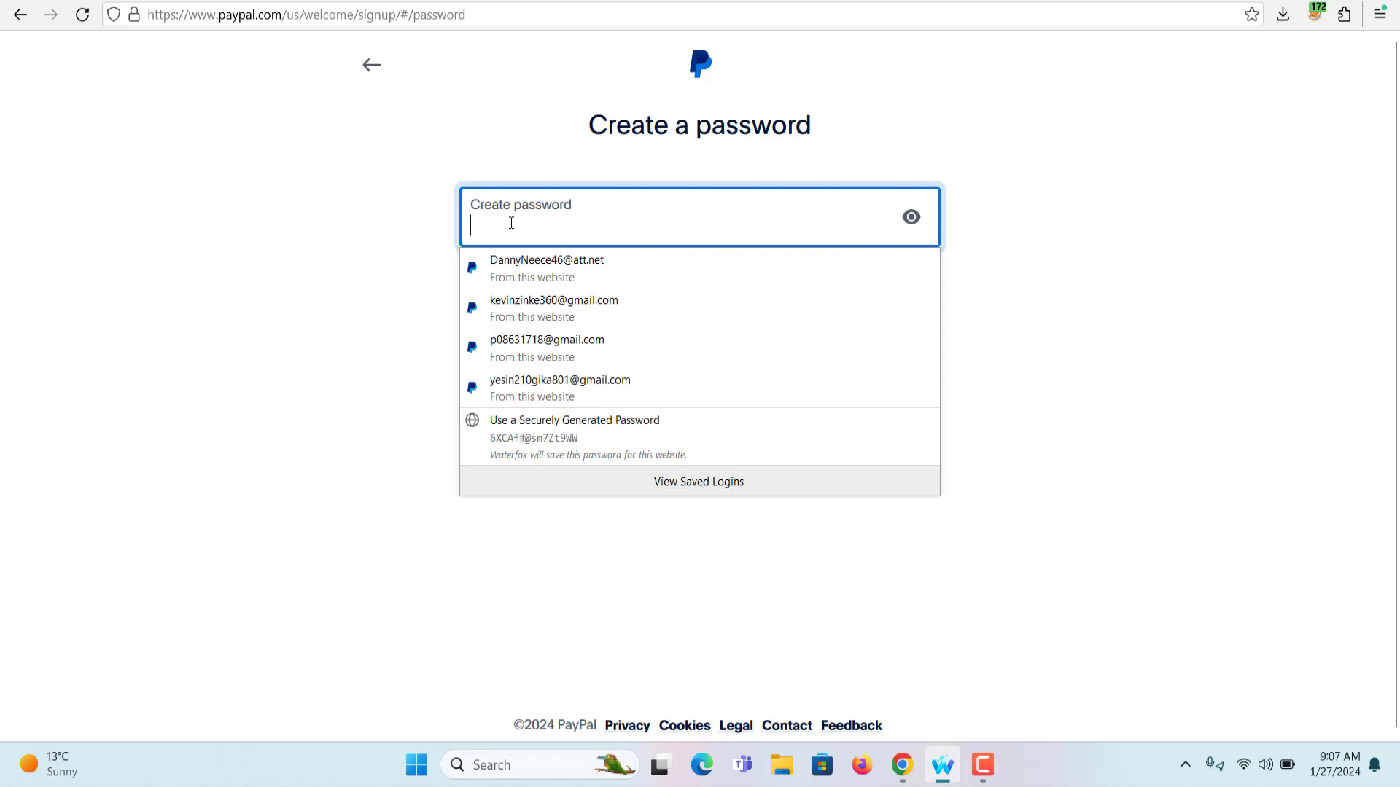
pyautogui.hotkey('ctrl', 'v')
pyautogui.click(684, 352)
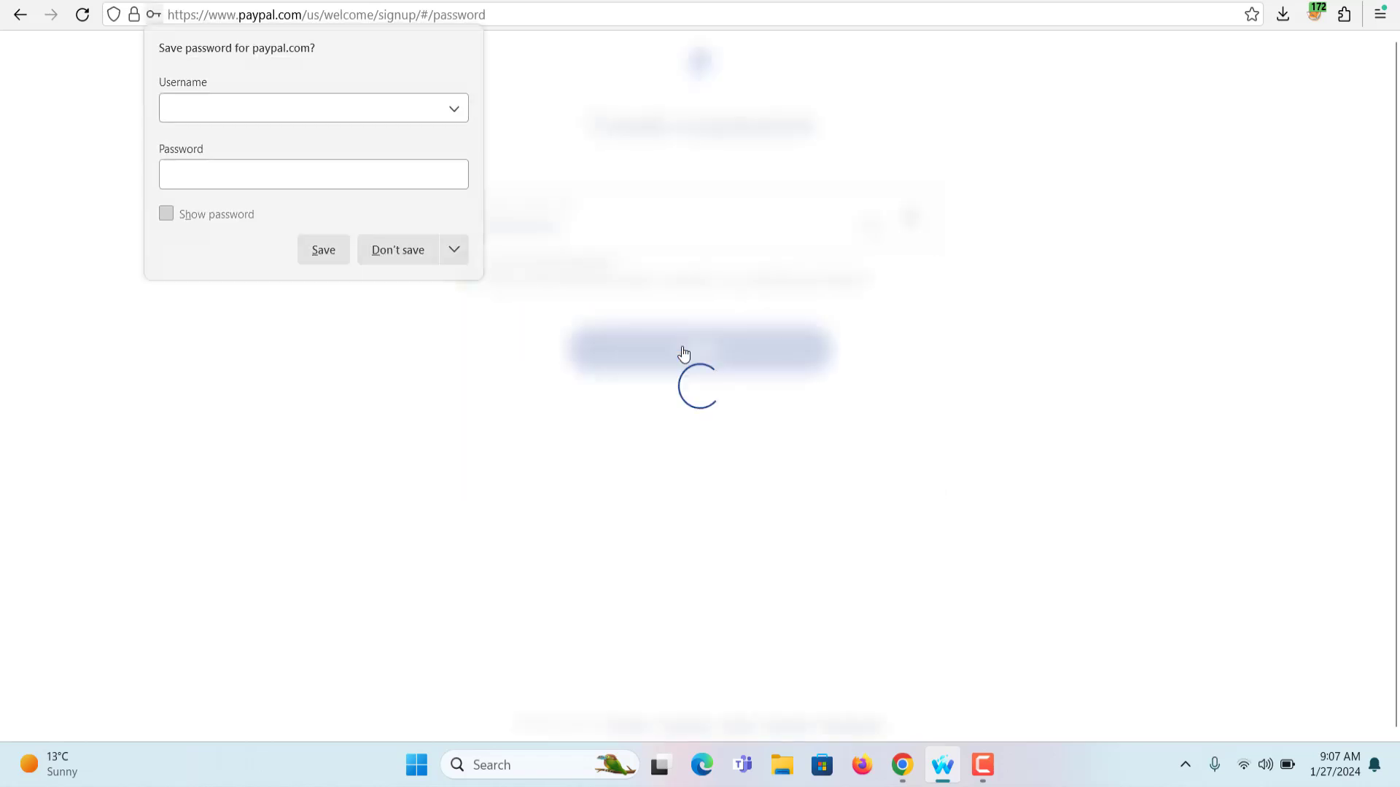
pyautogui.click(431, 251)
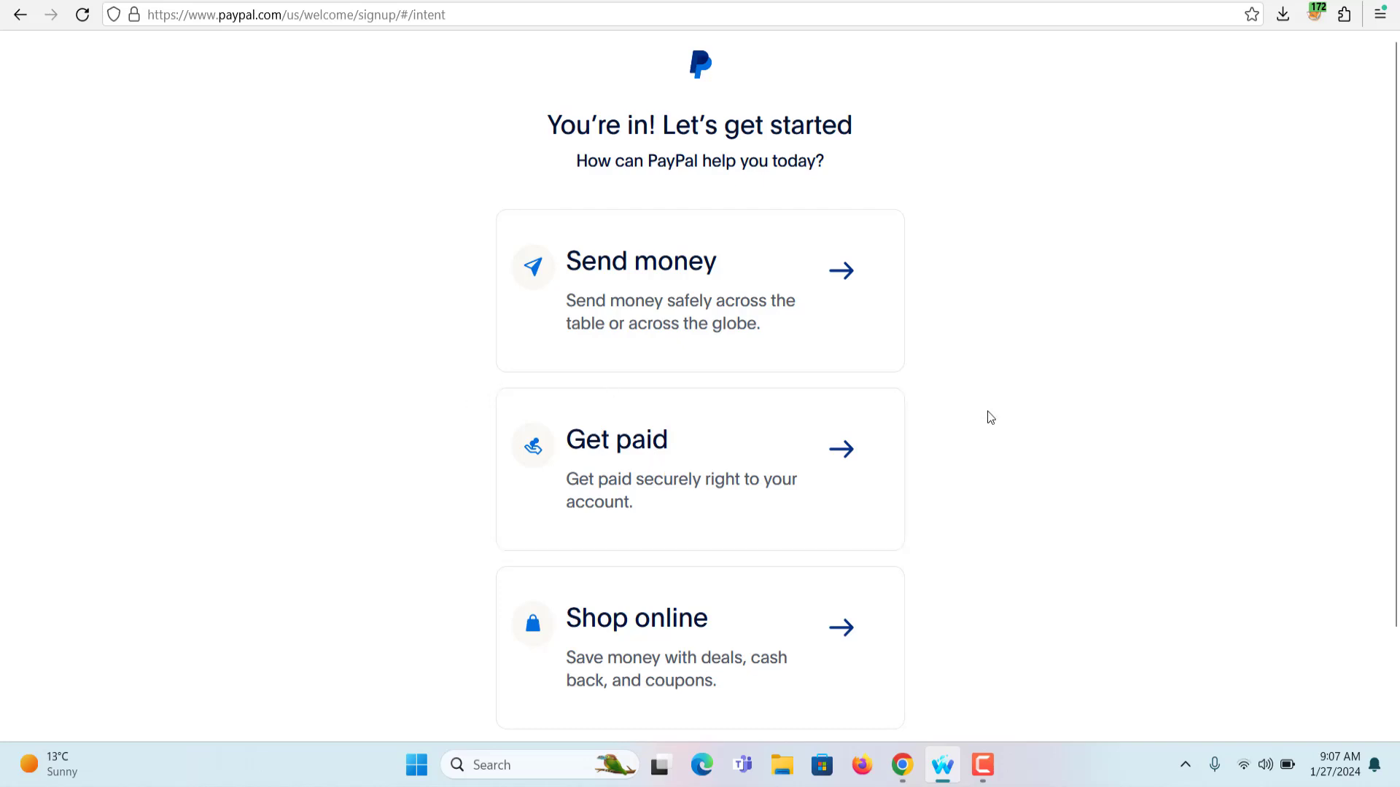
# Choose the Send money option on the welcome page
pyautogui.moveTo(545, 120); pyautogui.dragTo(850, 168)
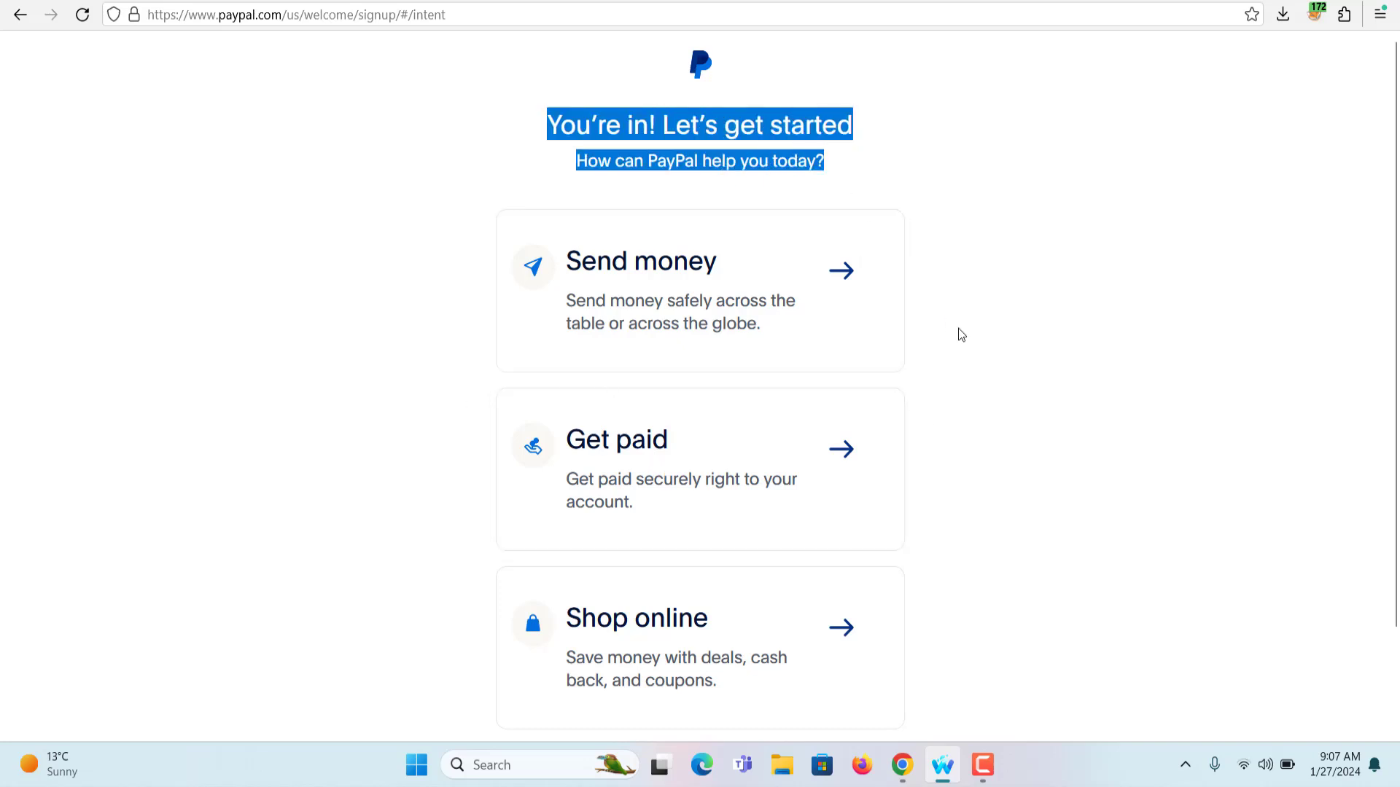
pyautogui.scroll(-3, 960, 329)
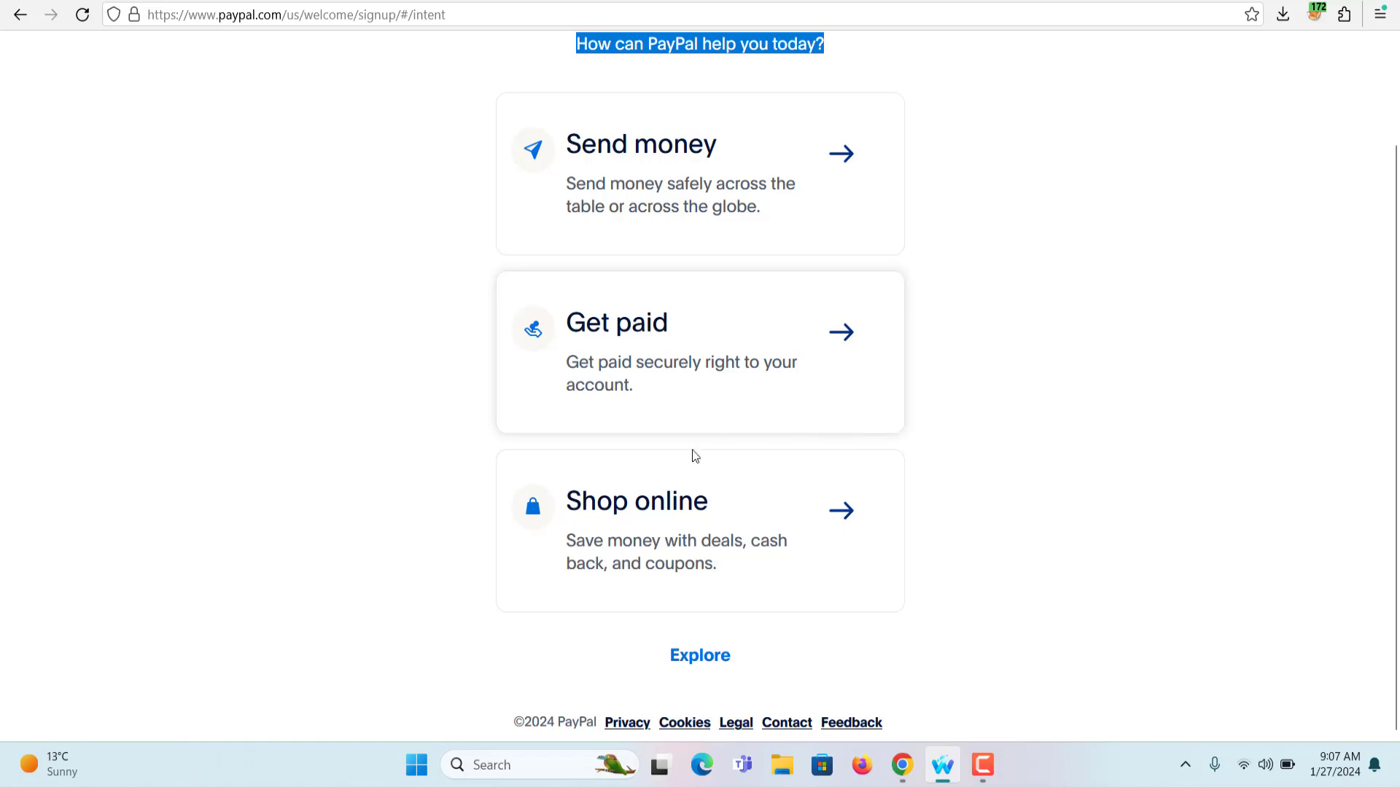
pyautogui.scroll(2, 689, 457)
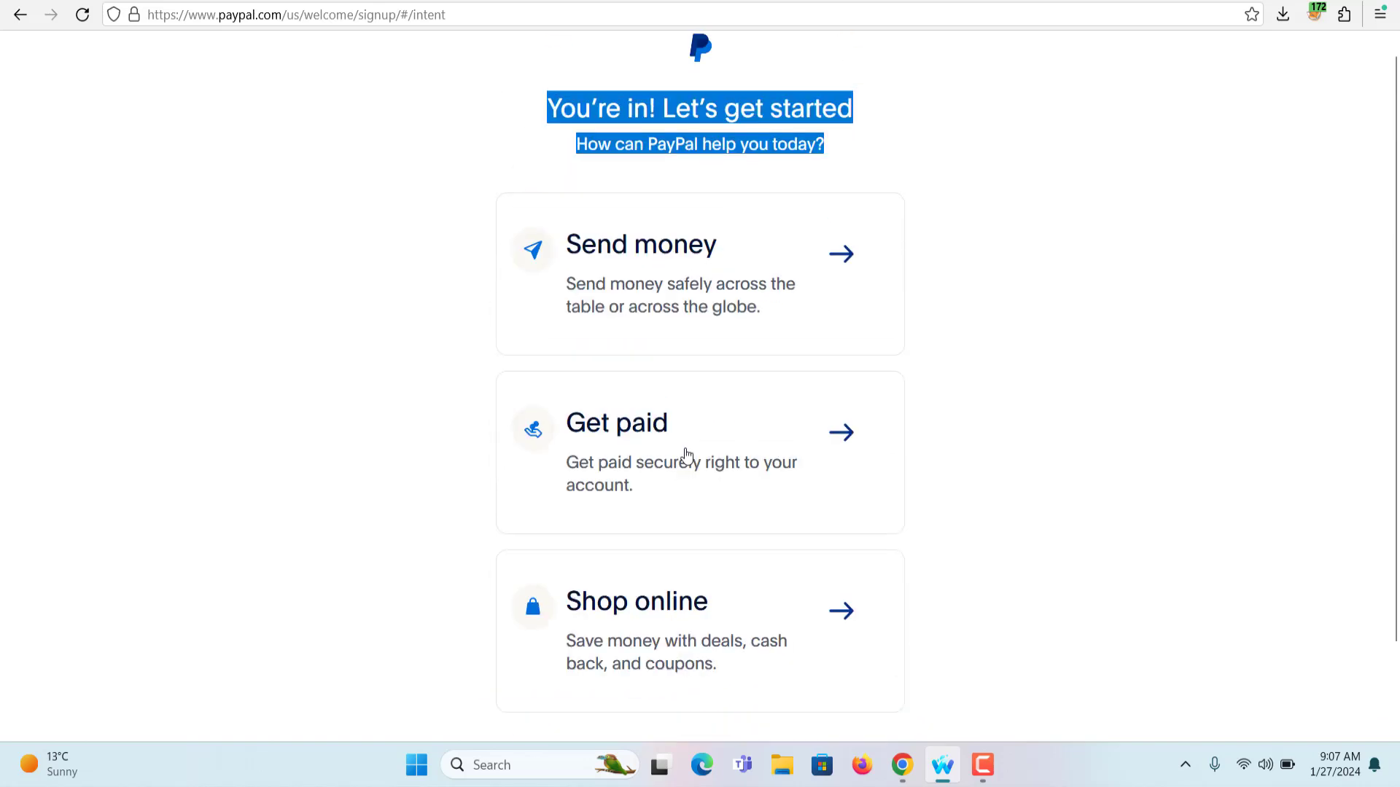
pyautogui.click(686, 276)
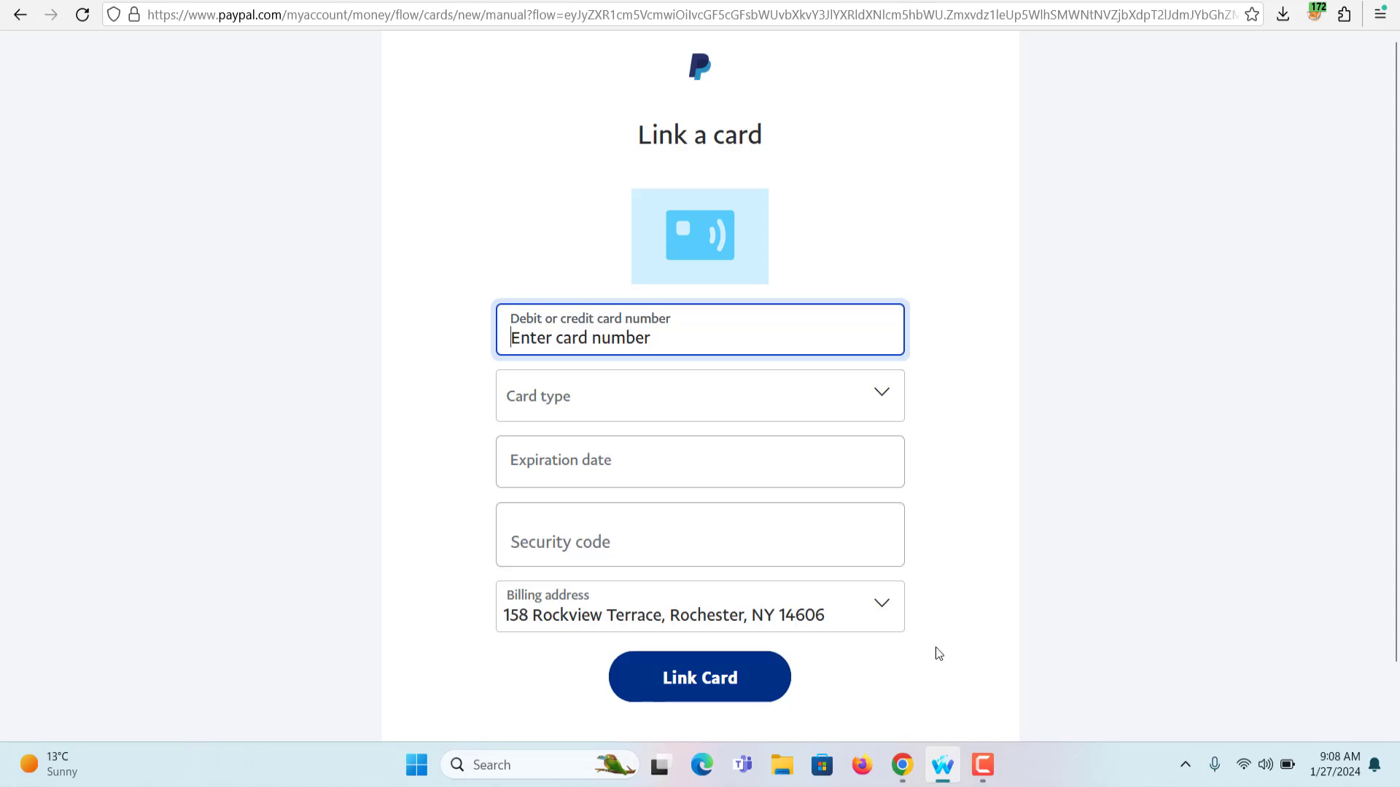
# View the Priyo Pay virtual card's details and autofill PayPal's Link a card form with them
pyautogui.click(901, 775)
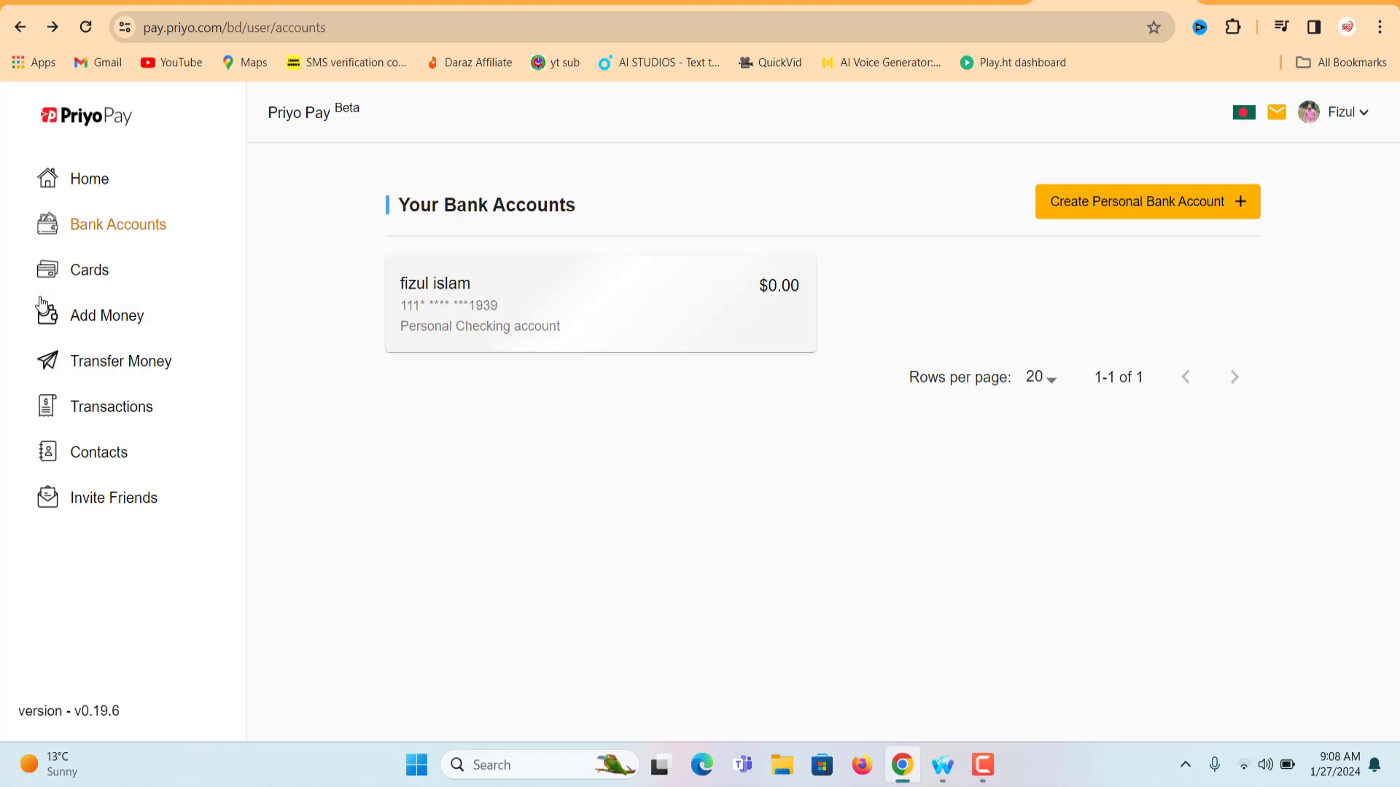
pyautogui.click(87, 270)
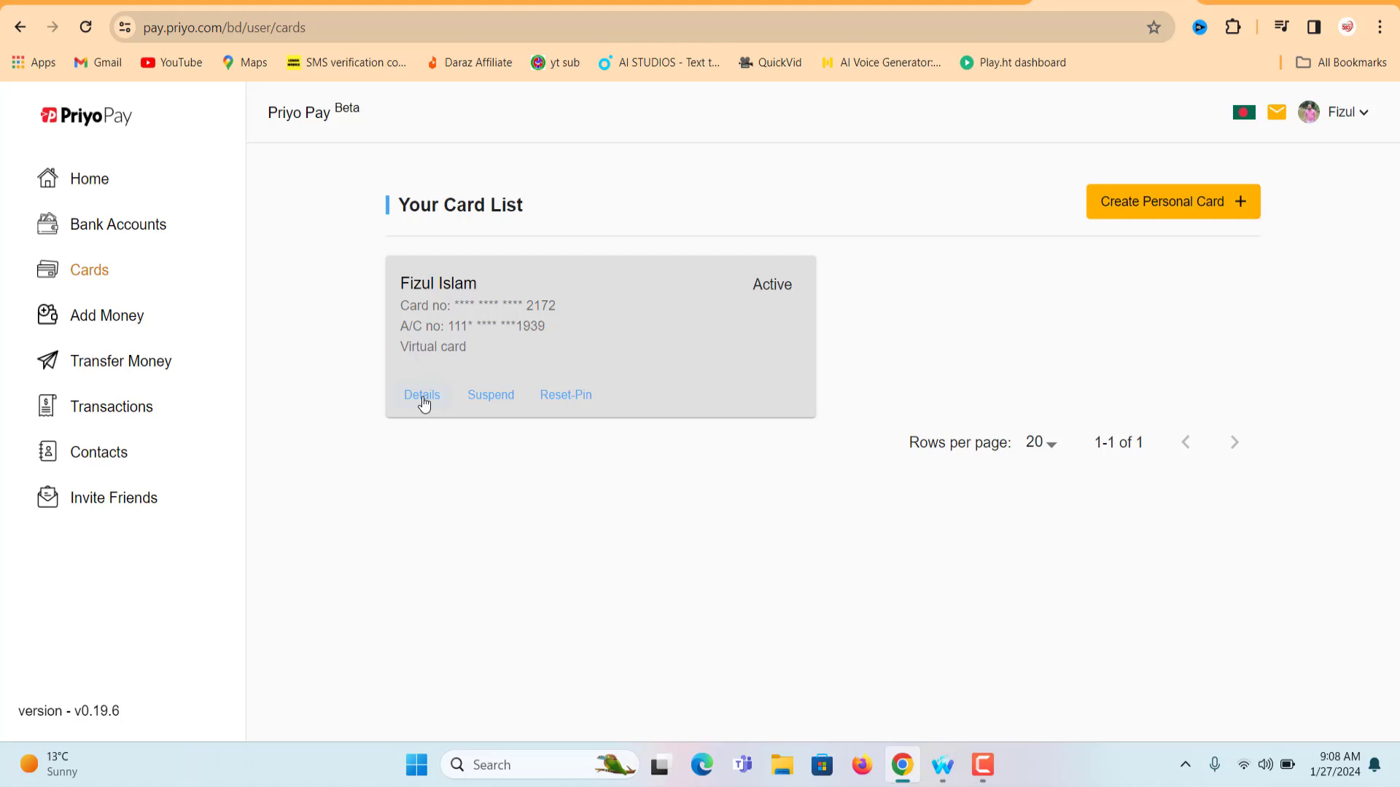
pyautogui.click(422, 396)
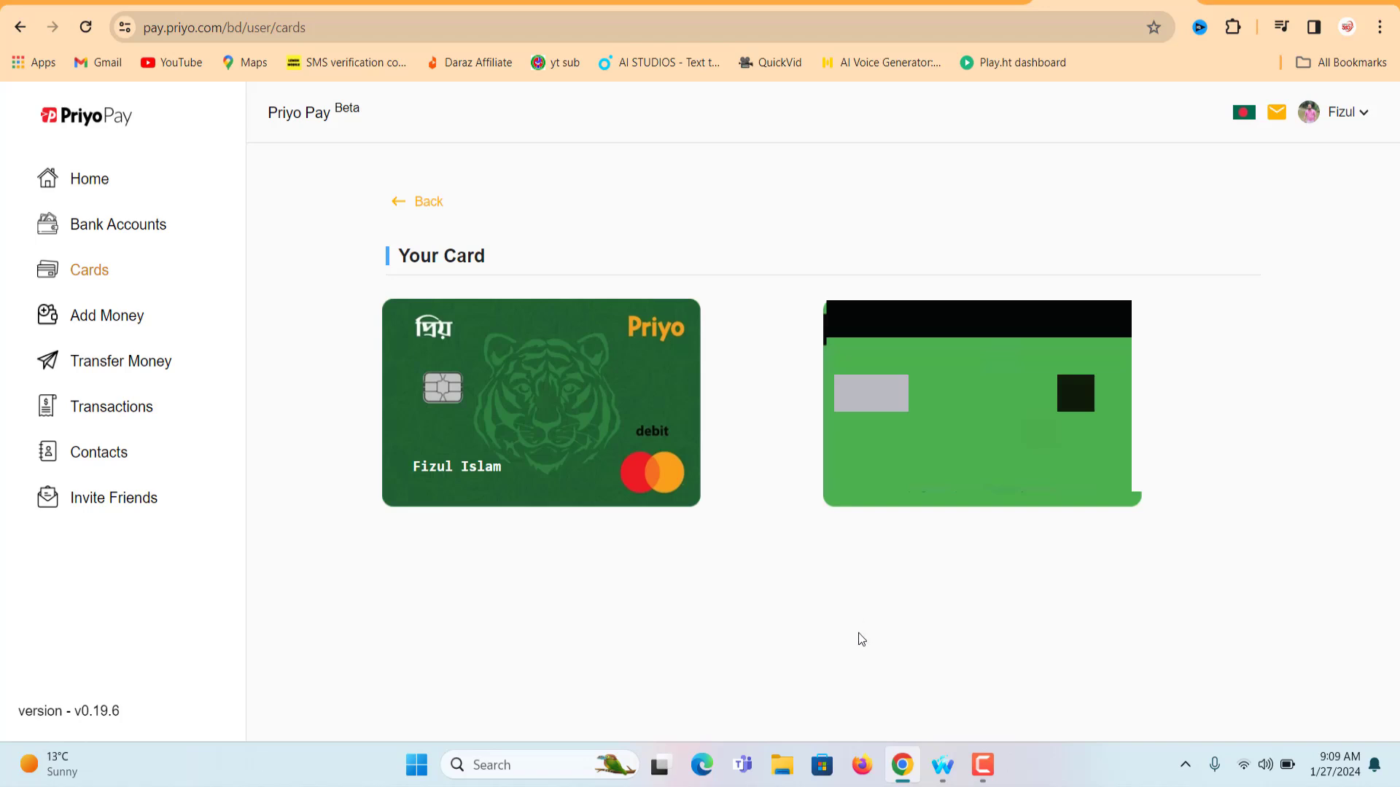
pyautogui.click(943, 764)
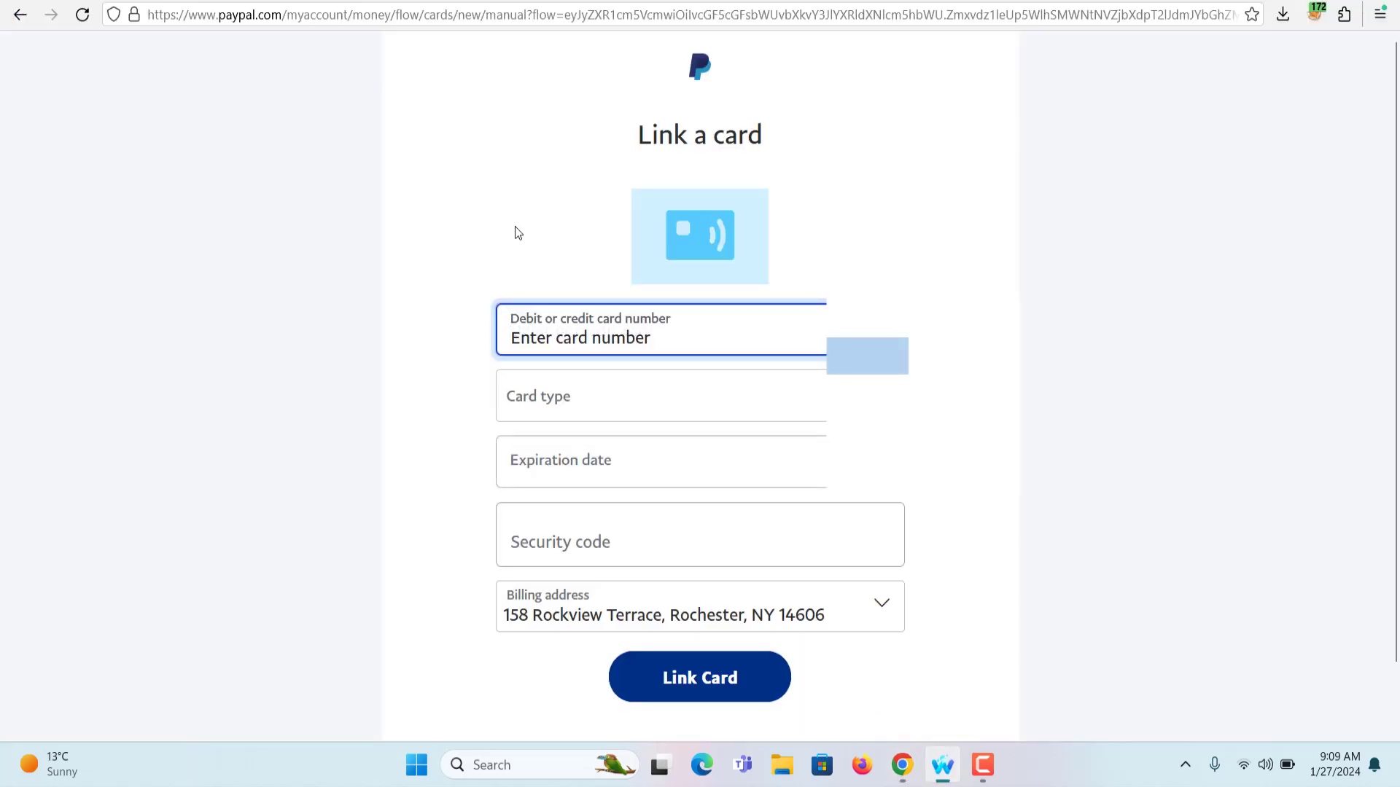
pyautogui.click(629, 380)
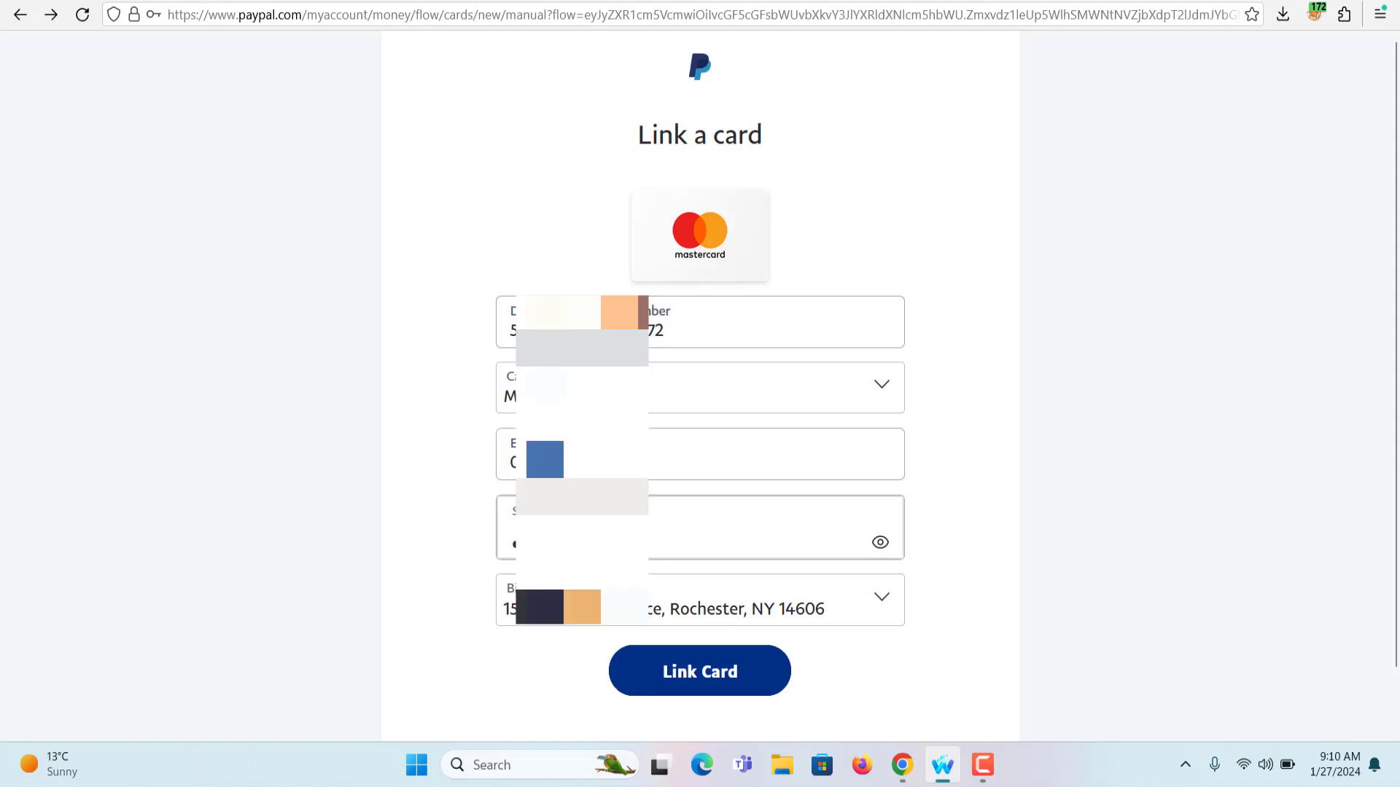
# Link the Mastercard debit card, finish on the success page and return to the PayPal home summary
pyautogui.click(715, 675)
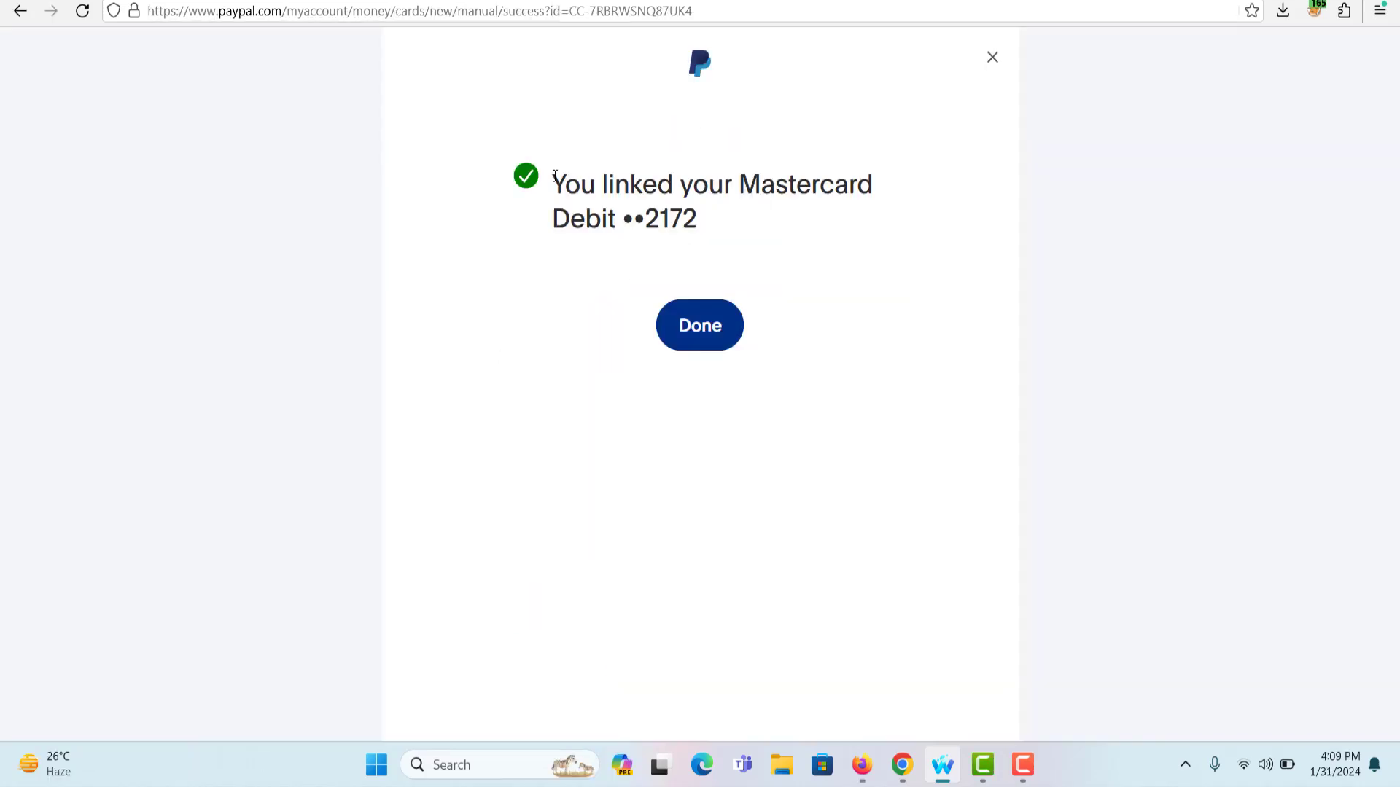
pyautogui.moveTo(553, 182); pyautogui.dragTo(728, 226)
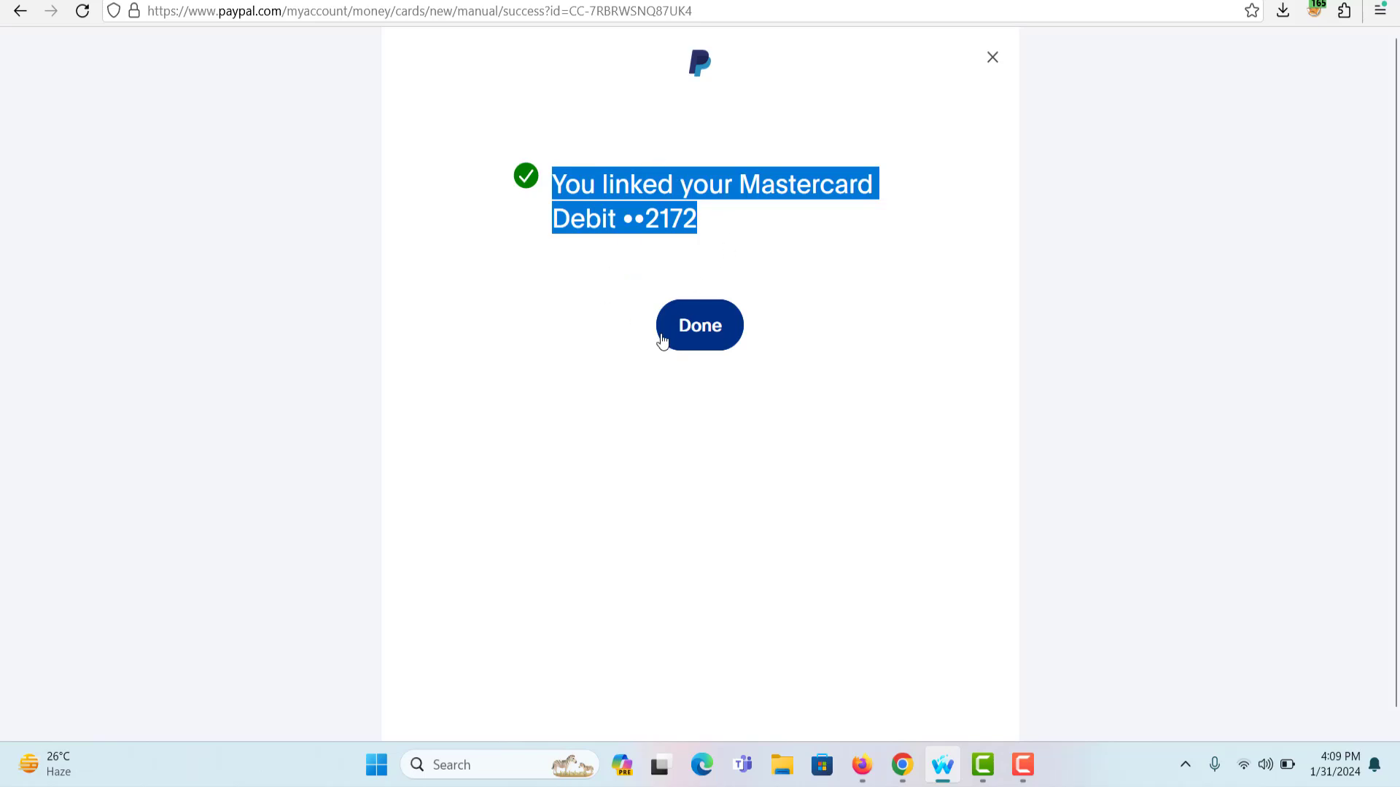
pyautogui.click(712, 326)
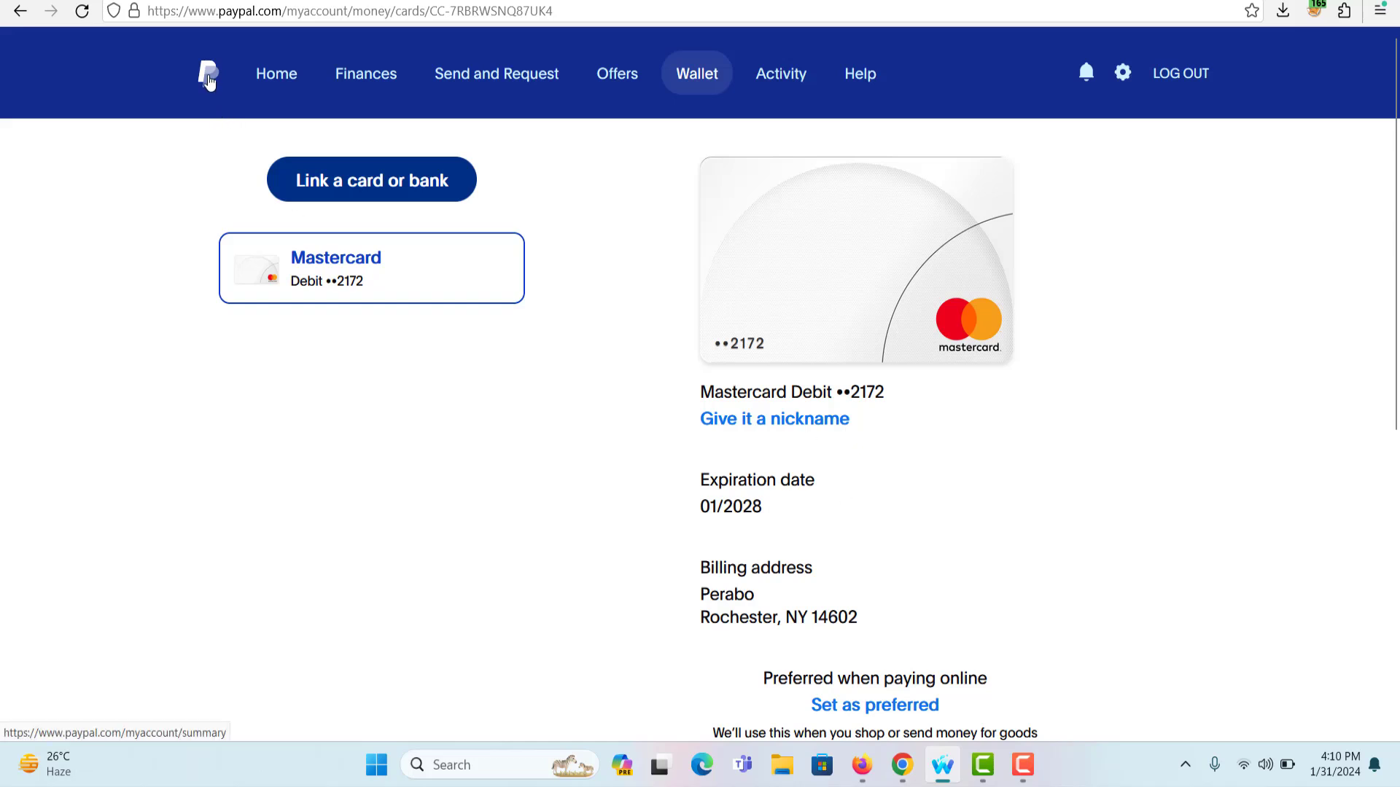
pyautogui.click(208, 79)
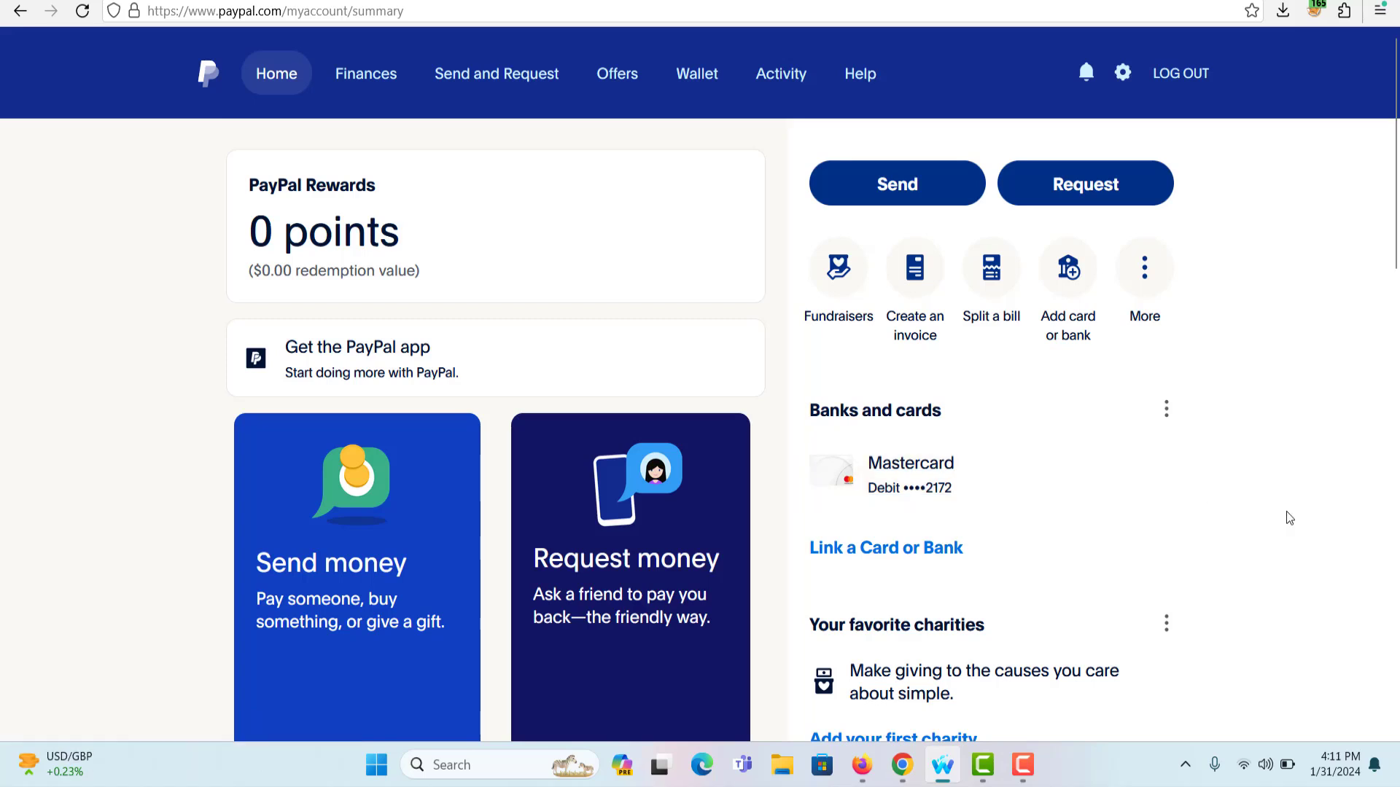
# Open the notifications panel and choose Confirm Email Address
pyautogui.scroll(-2, 1289, 517)
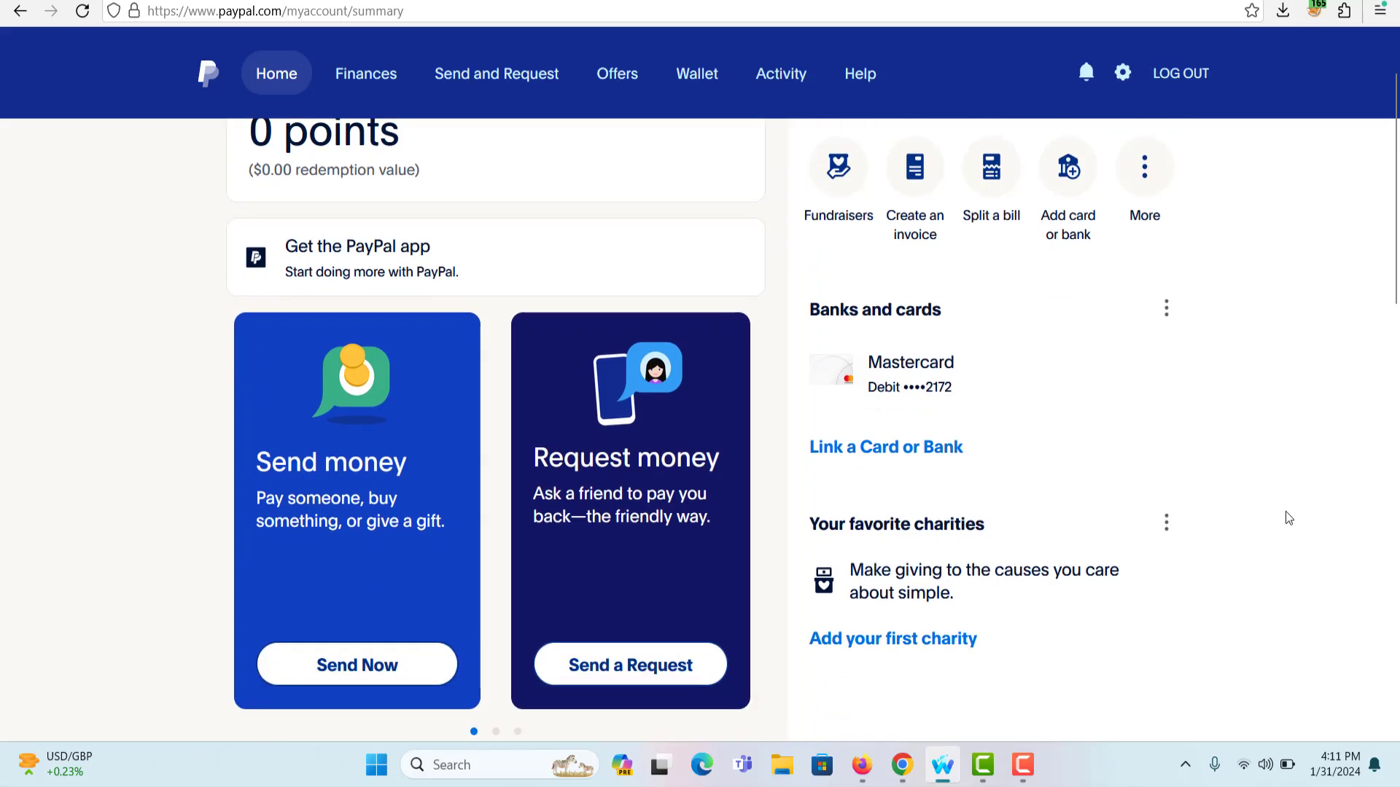
pyautogui.scroll(2, 1289, 518)
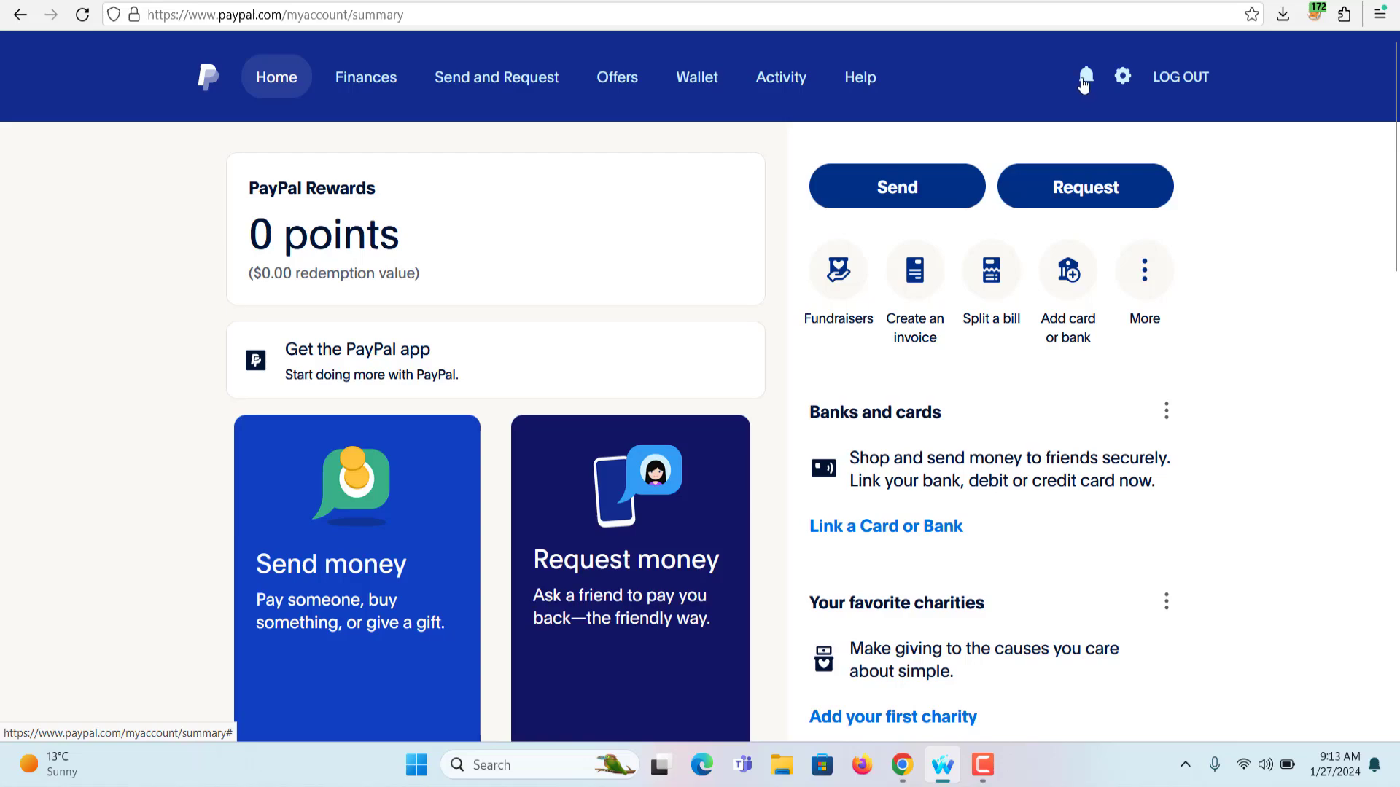
pyautogui.click(1085, 77)
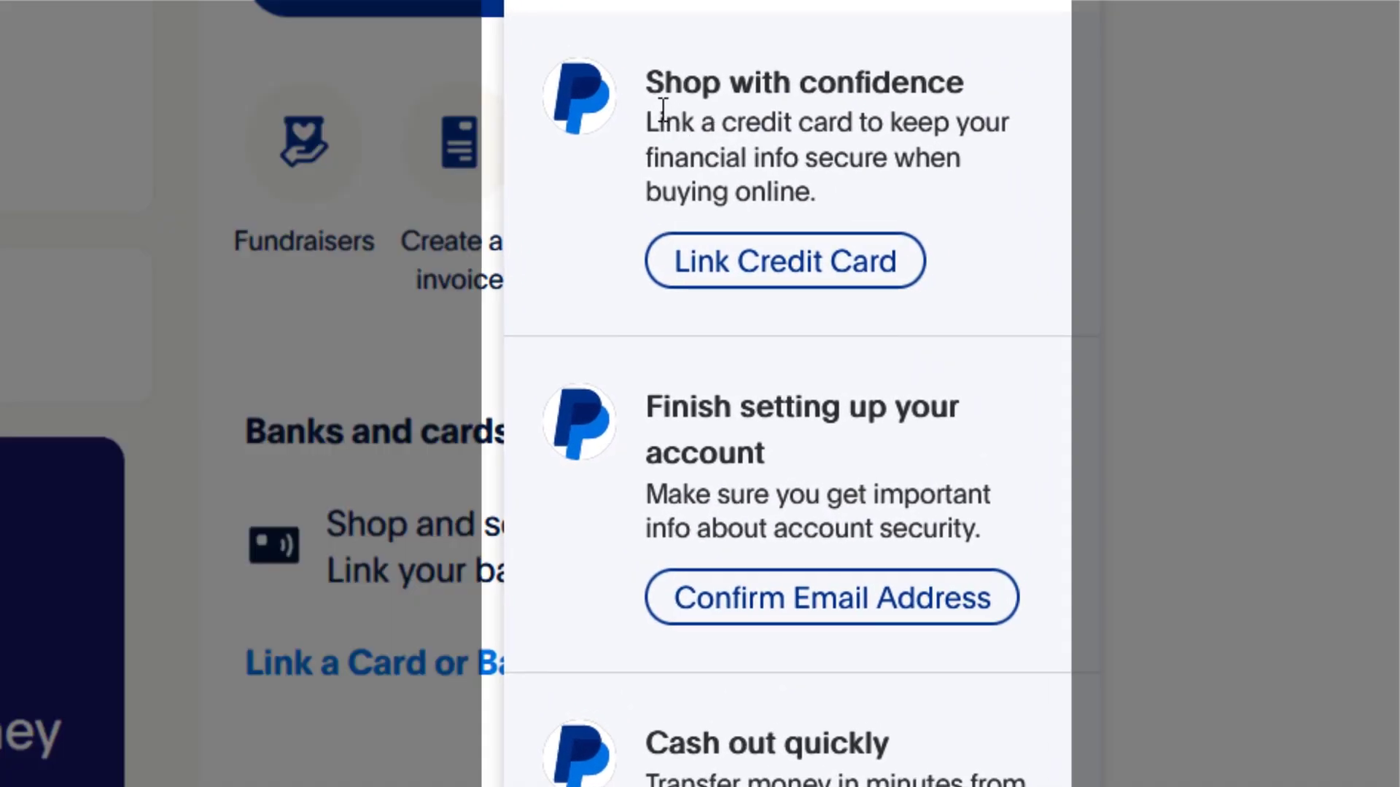
pyautogui.moveTo(654, 94); pyautogui.dragTo(816, 223)
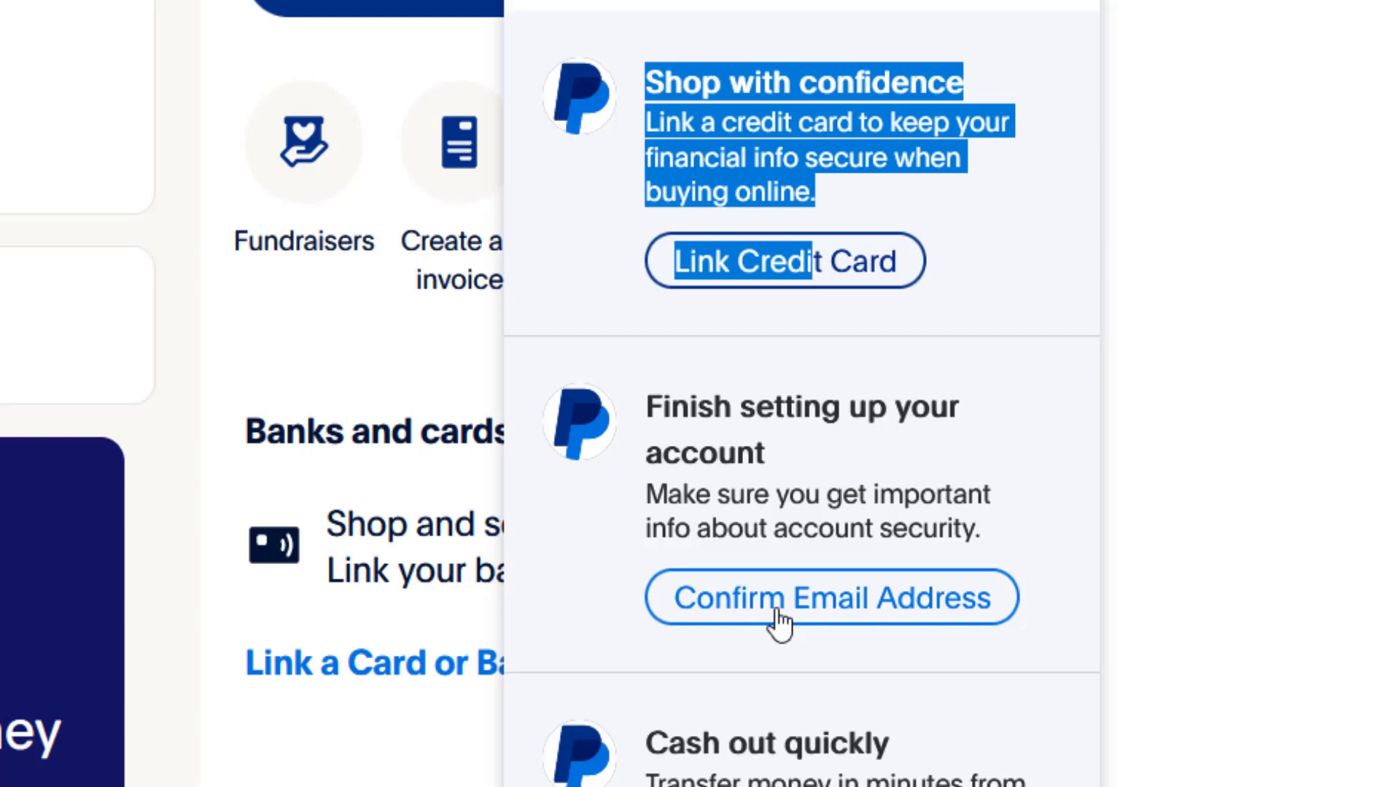
pyautogui.click(844, 620)
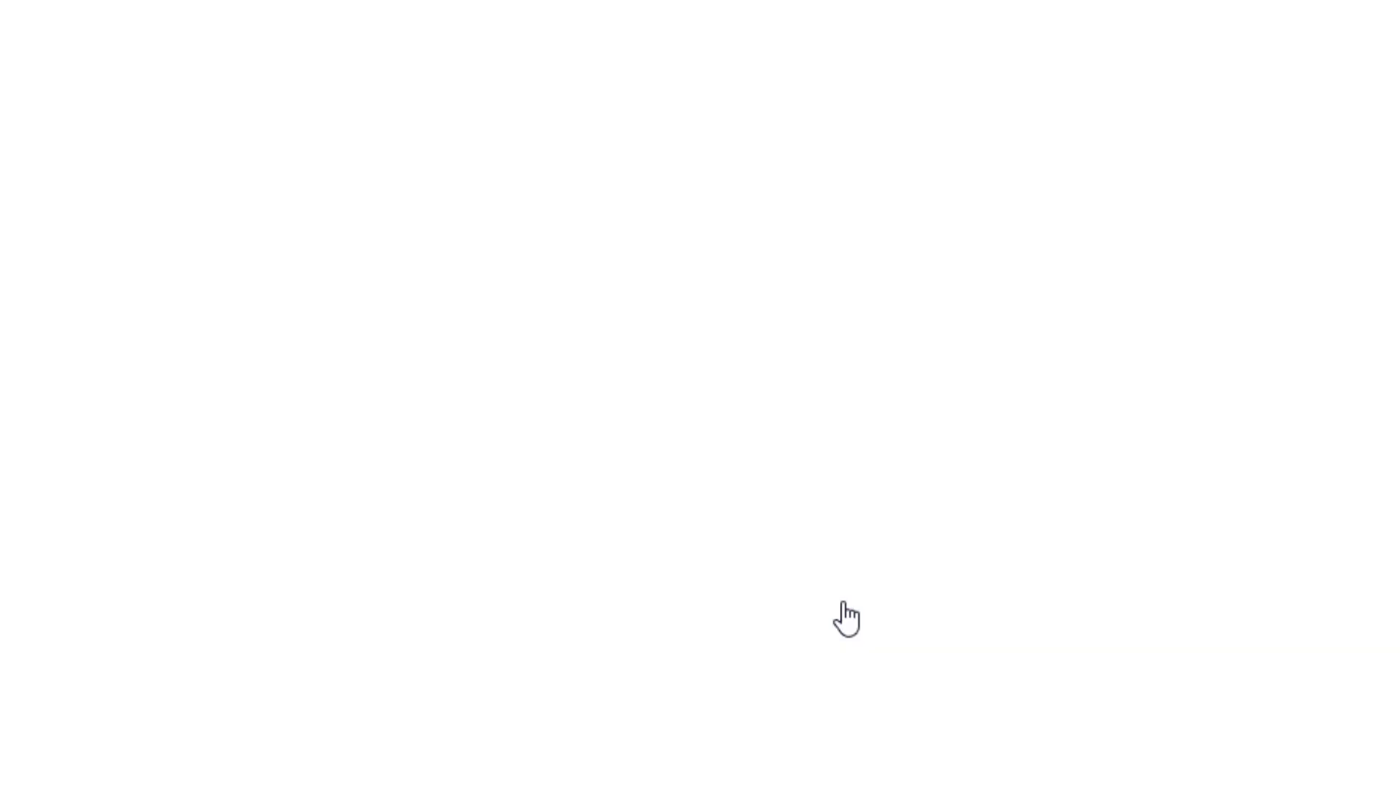
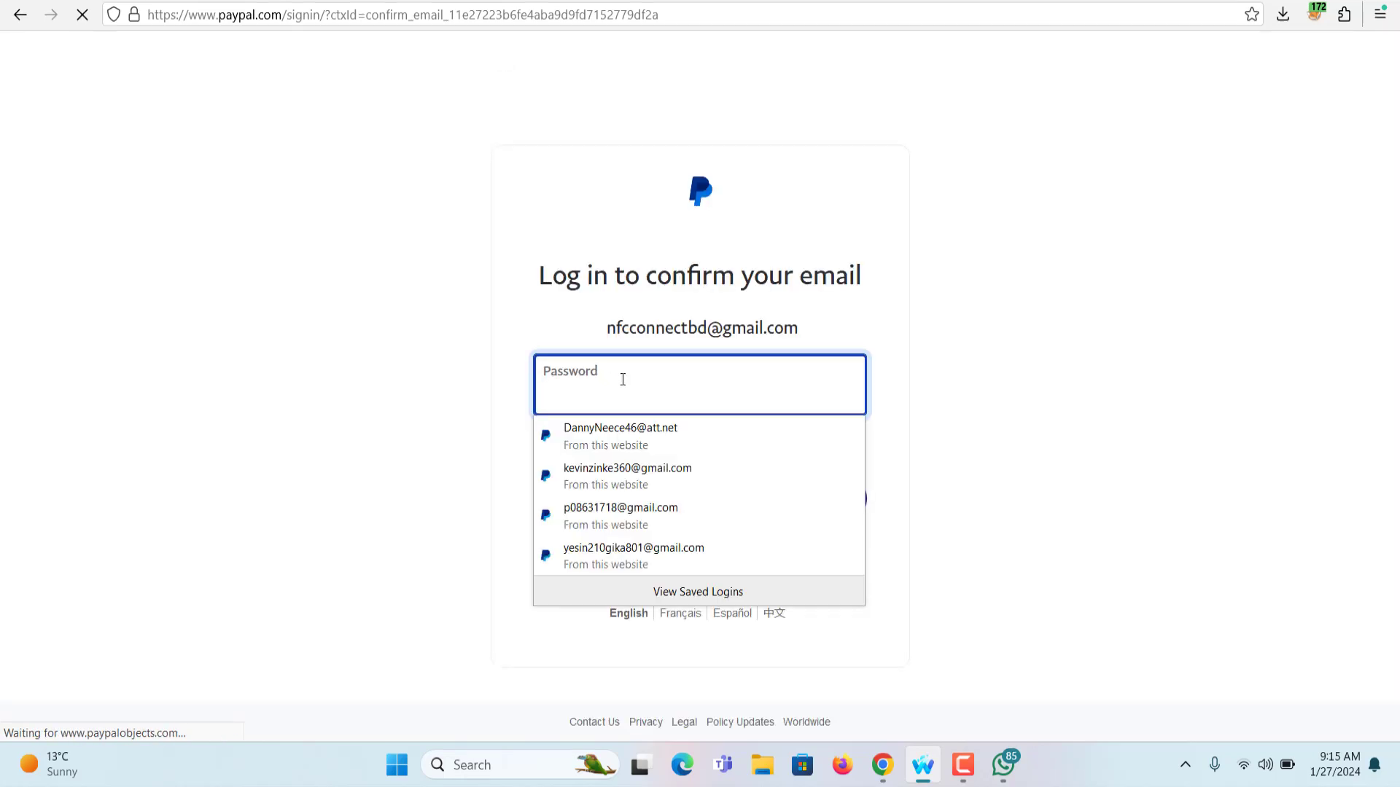
# Log in with the account password to confirm the email, then continue to bank selection
pyautogui.write('••••••')
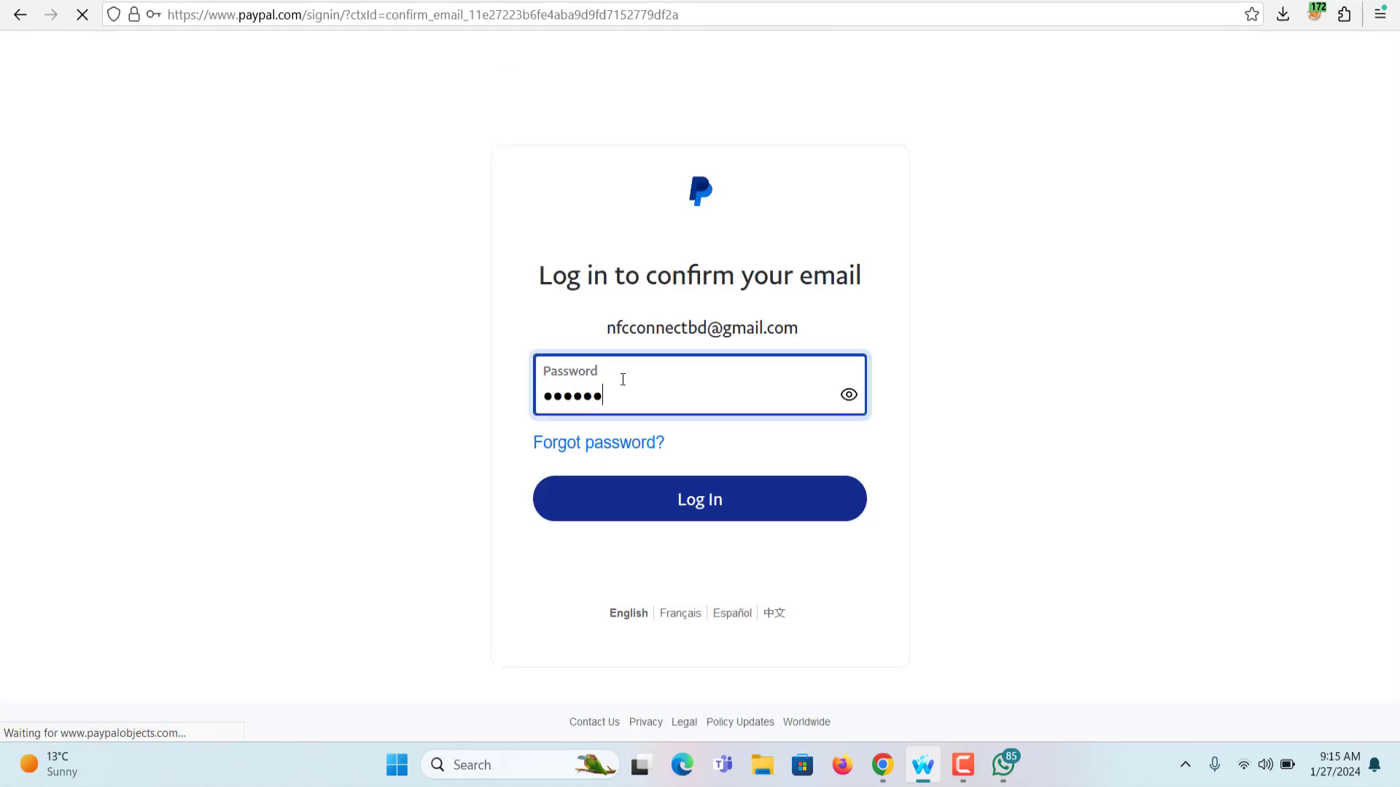
pyautogui.write('•••')
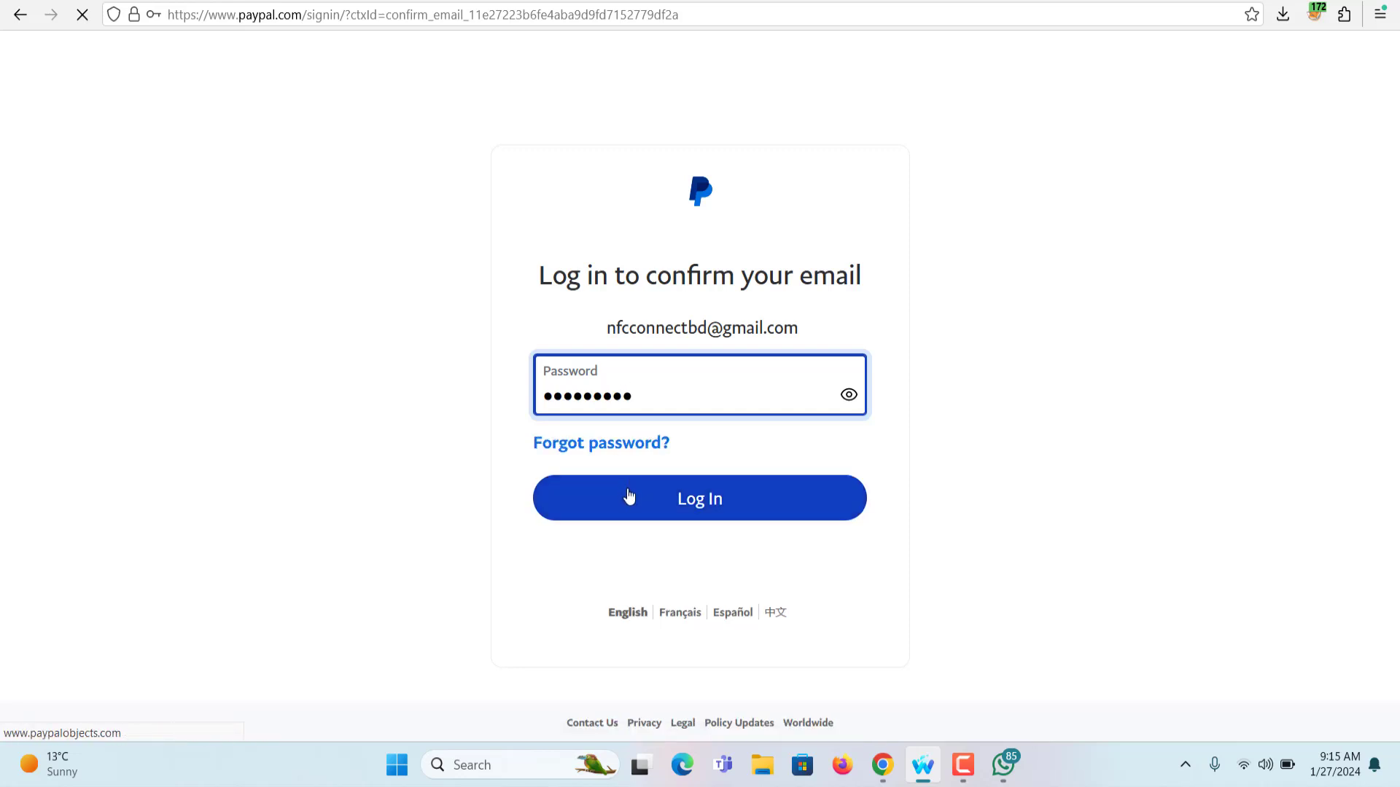
pyautogui.click(628, 495)
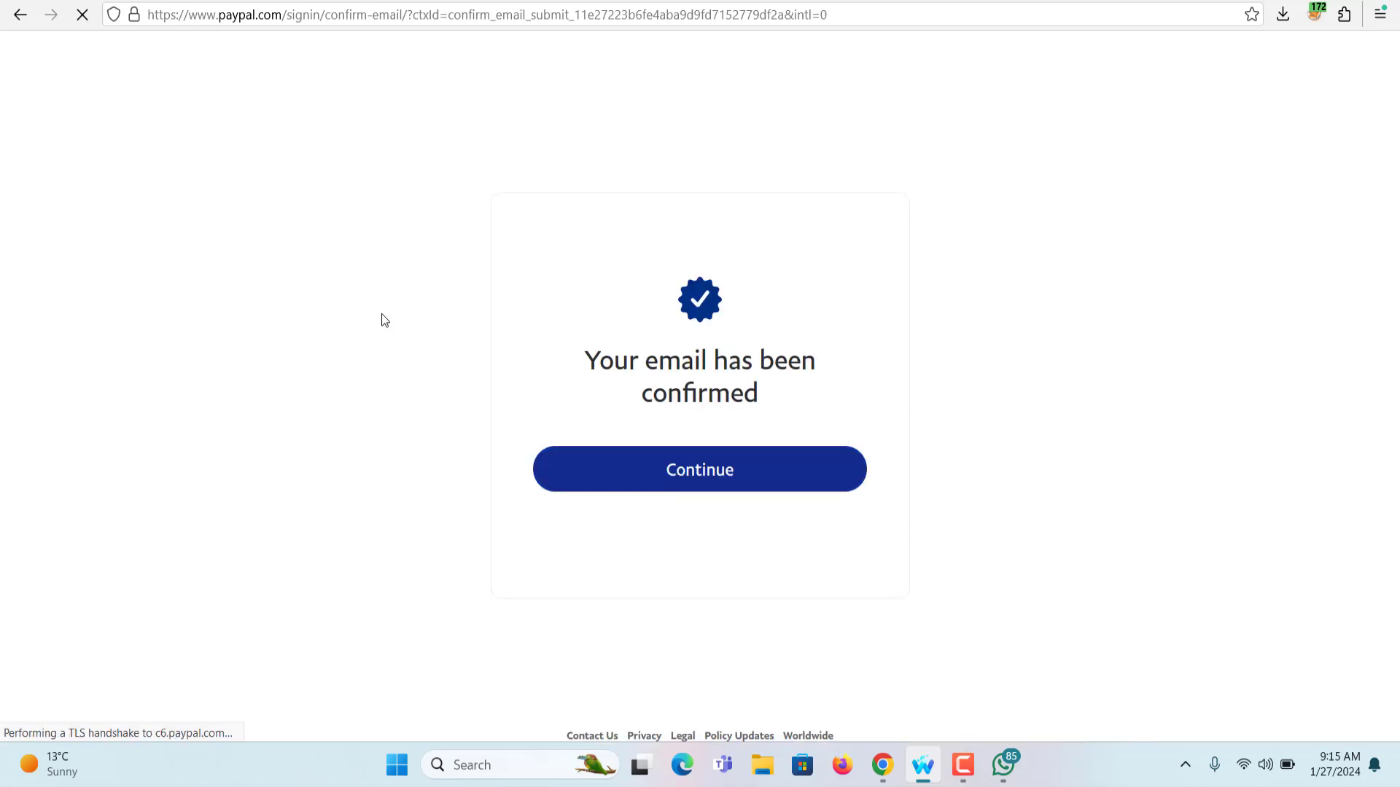
pyautogui.click(695, 478)
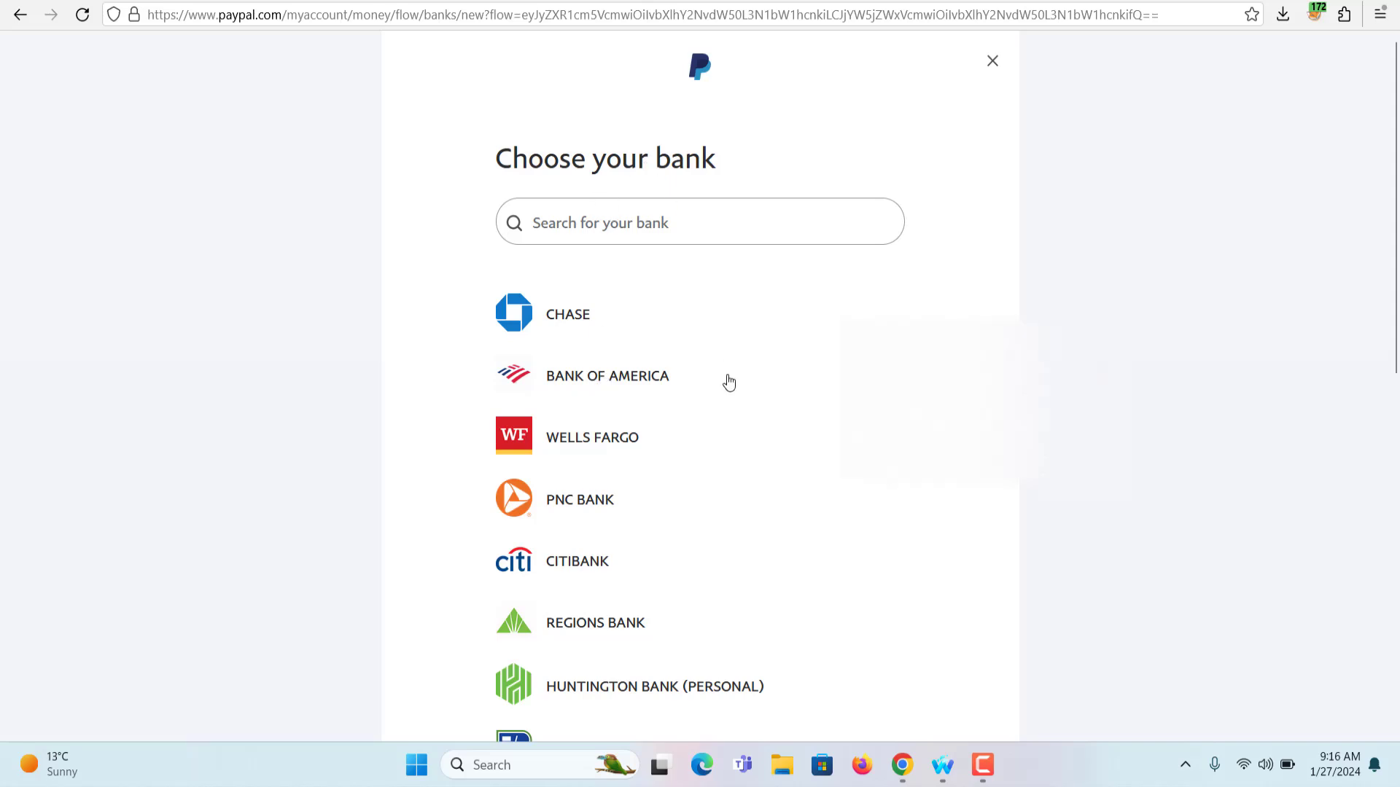
# Open the Personal Checking account card from Bank Accounts in Priyo Pay
pyautogui.click(902, 762)
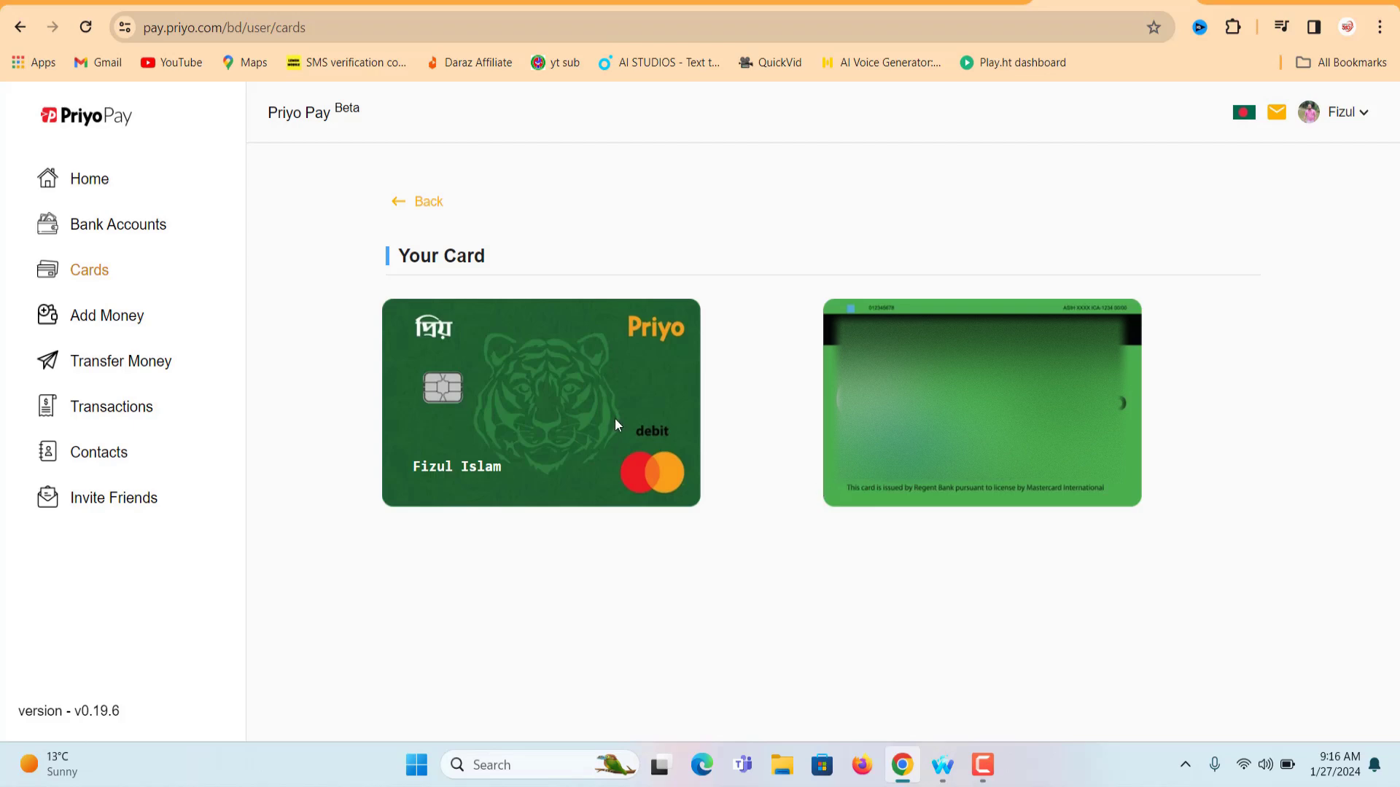
pyautogui.click(118, 225)
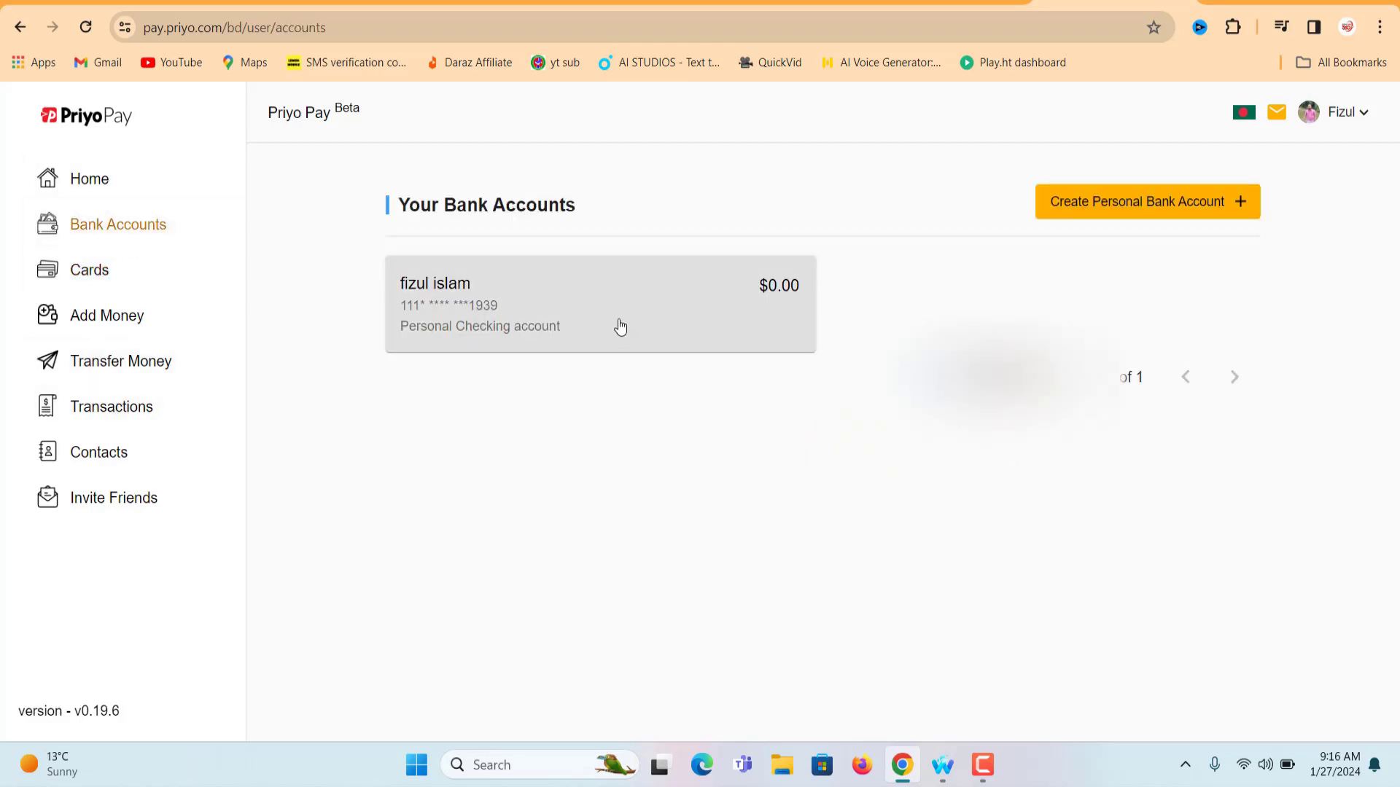
pyautogui.click(620, 326)
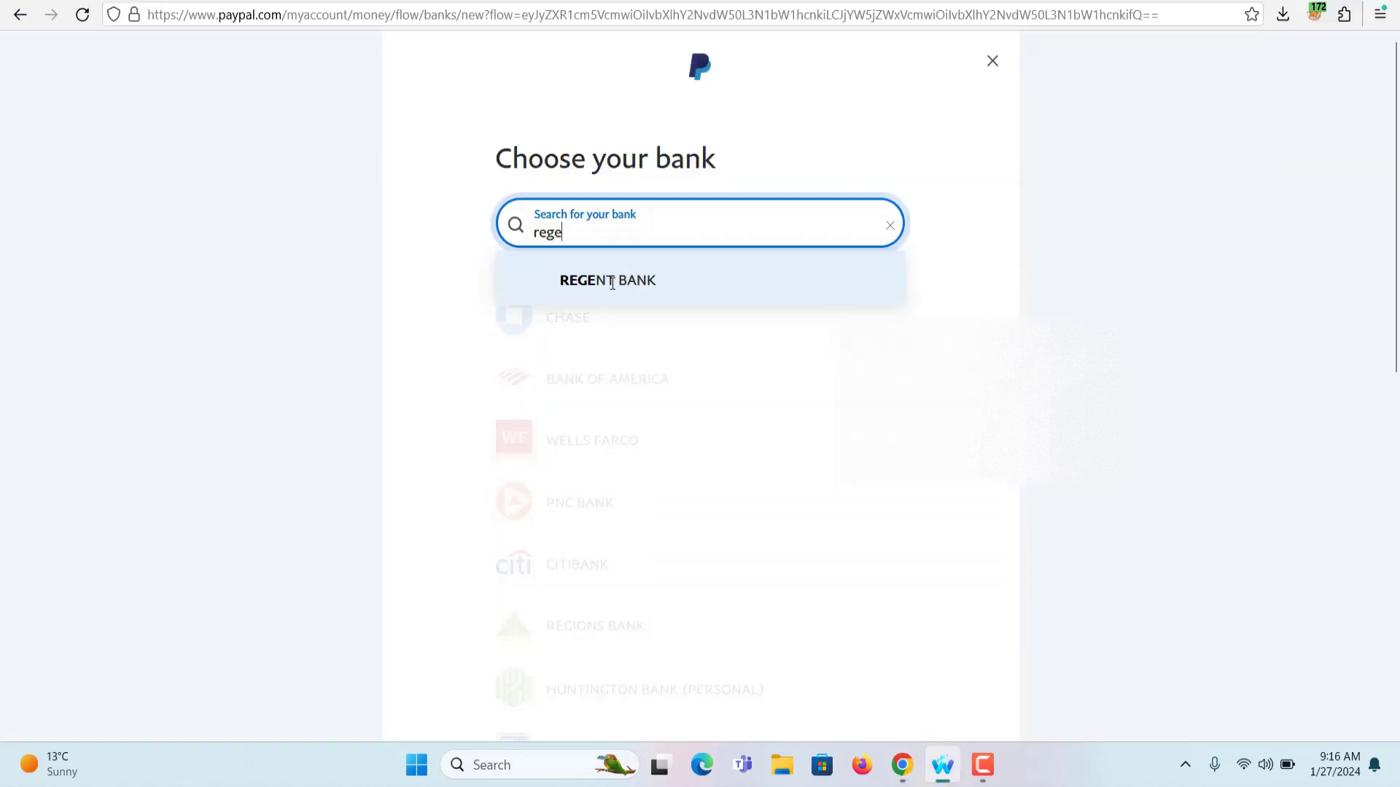
# Select Regent Bank and choose to link it another way, by manual entry
pyautogui.click(611, 282)
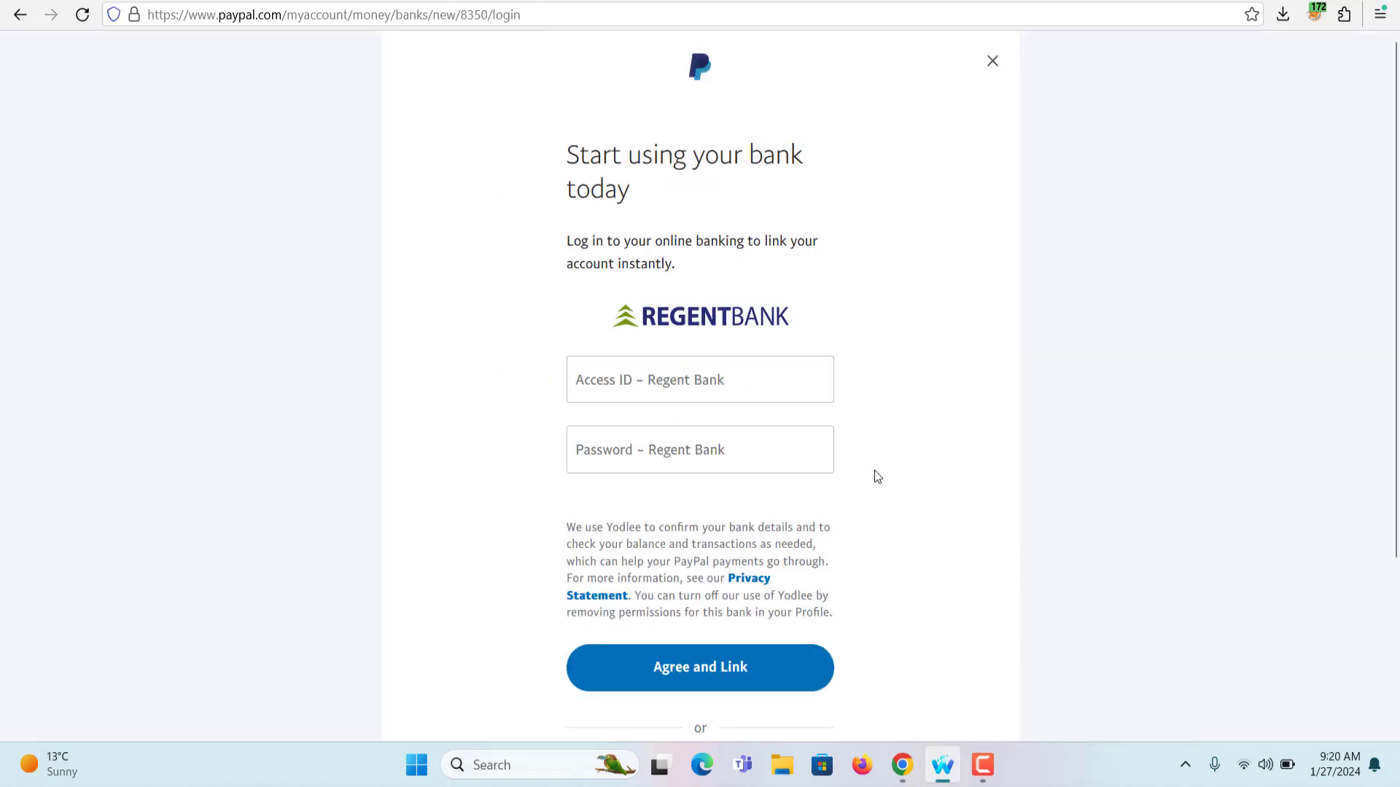
pyautogui.scroll(-3, 877, 477)
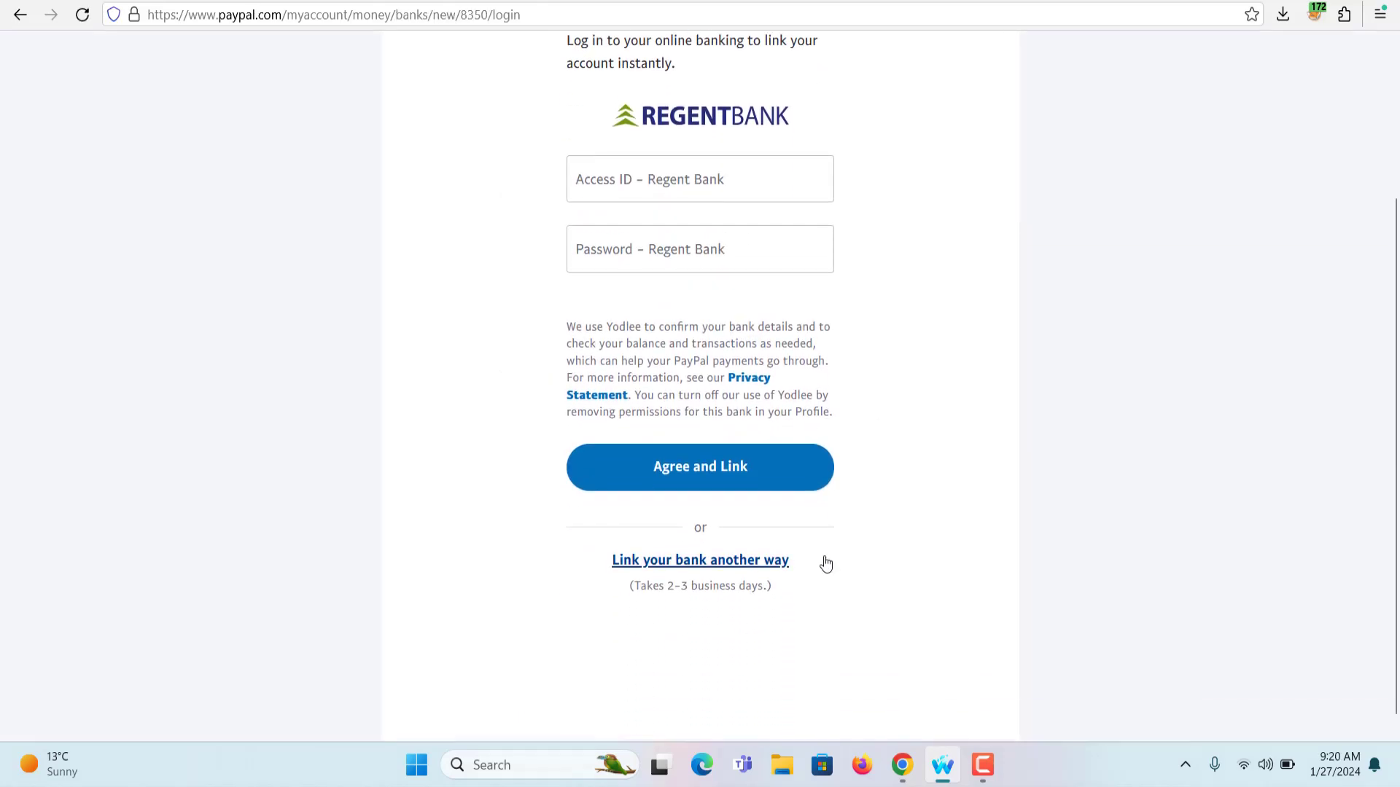
pyautogui.click(660, 567)
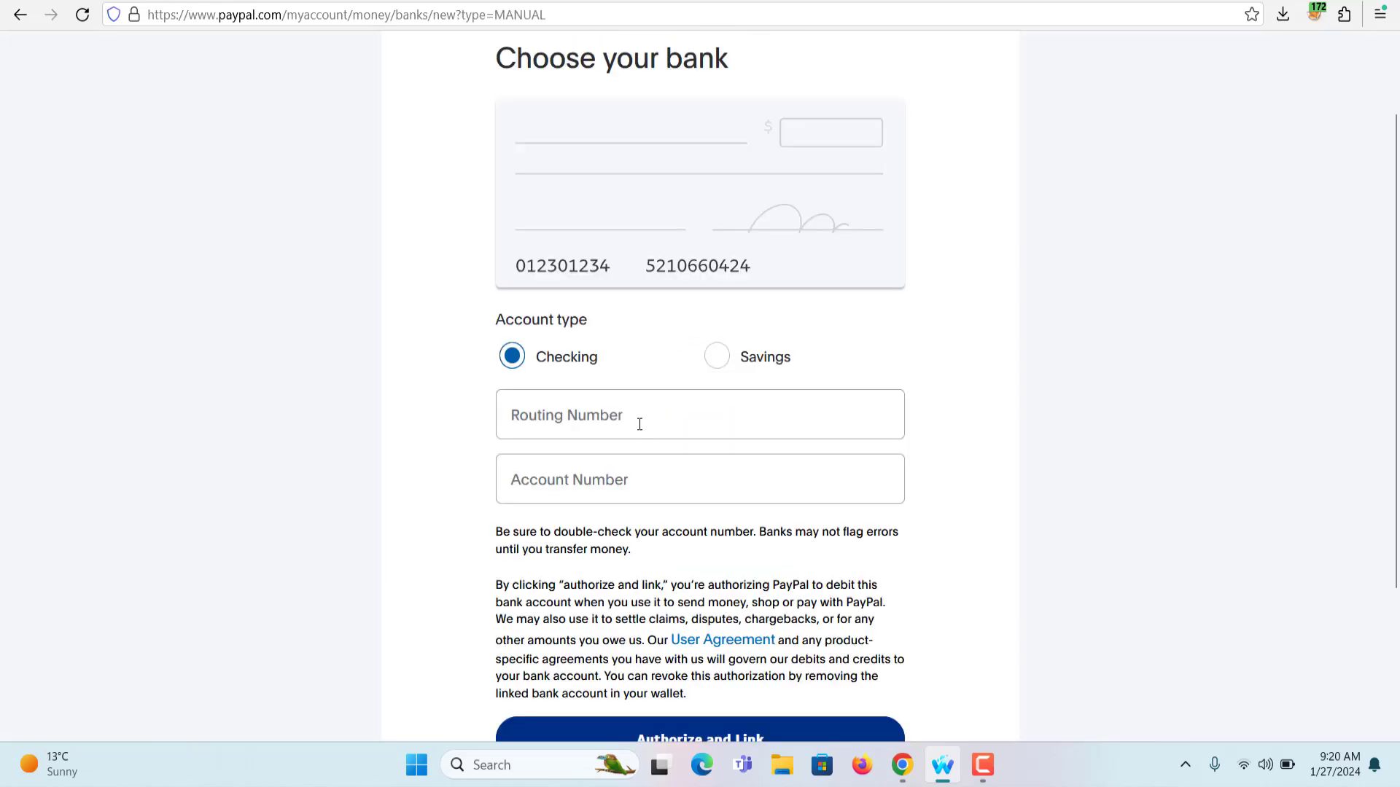
# Paste the checking account's routing and account numbers from Priyo Pay, then Authorize and Link
pyautogui.click(902, 765)
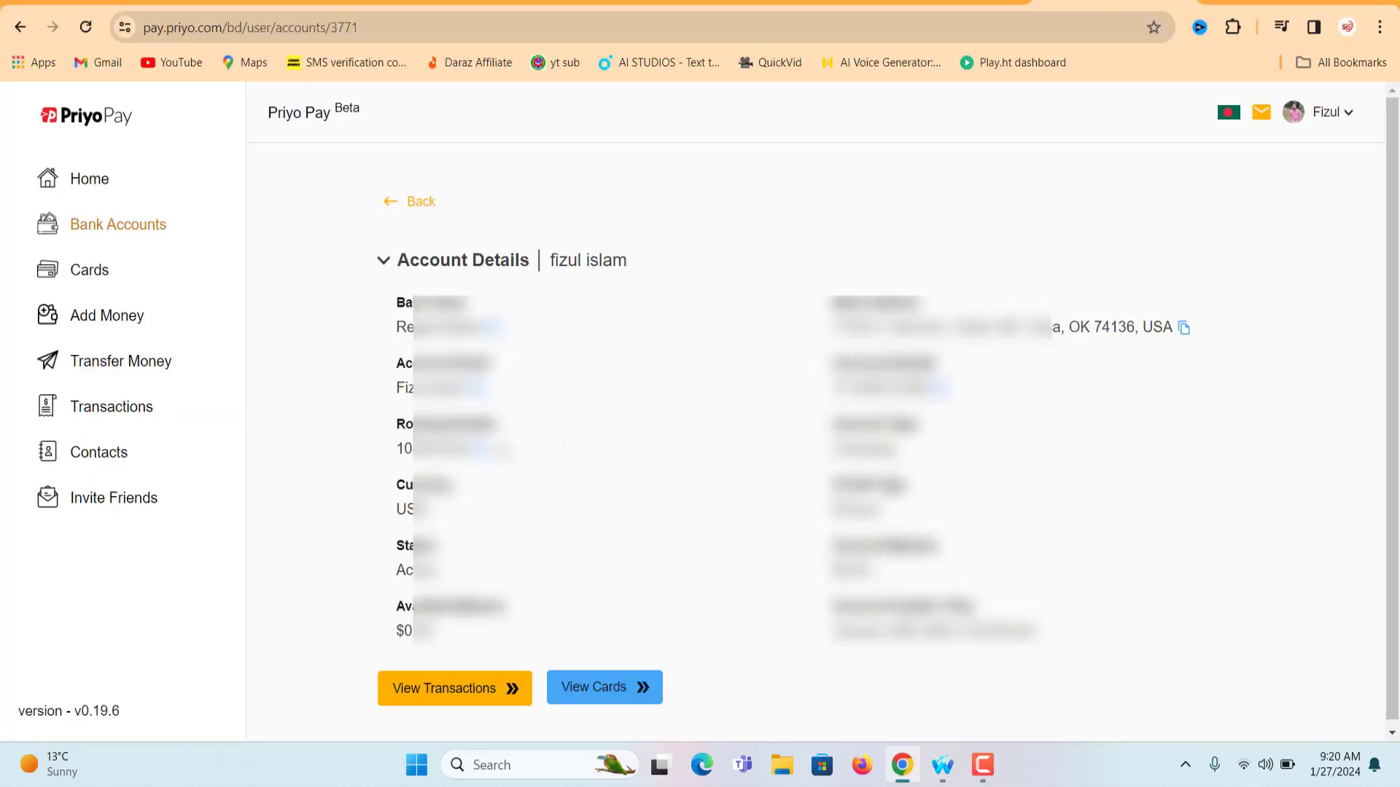
pyautogui.click(942, 765)
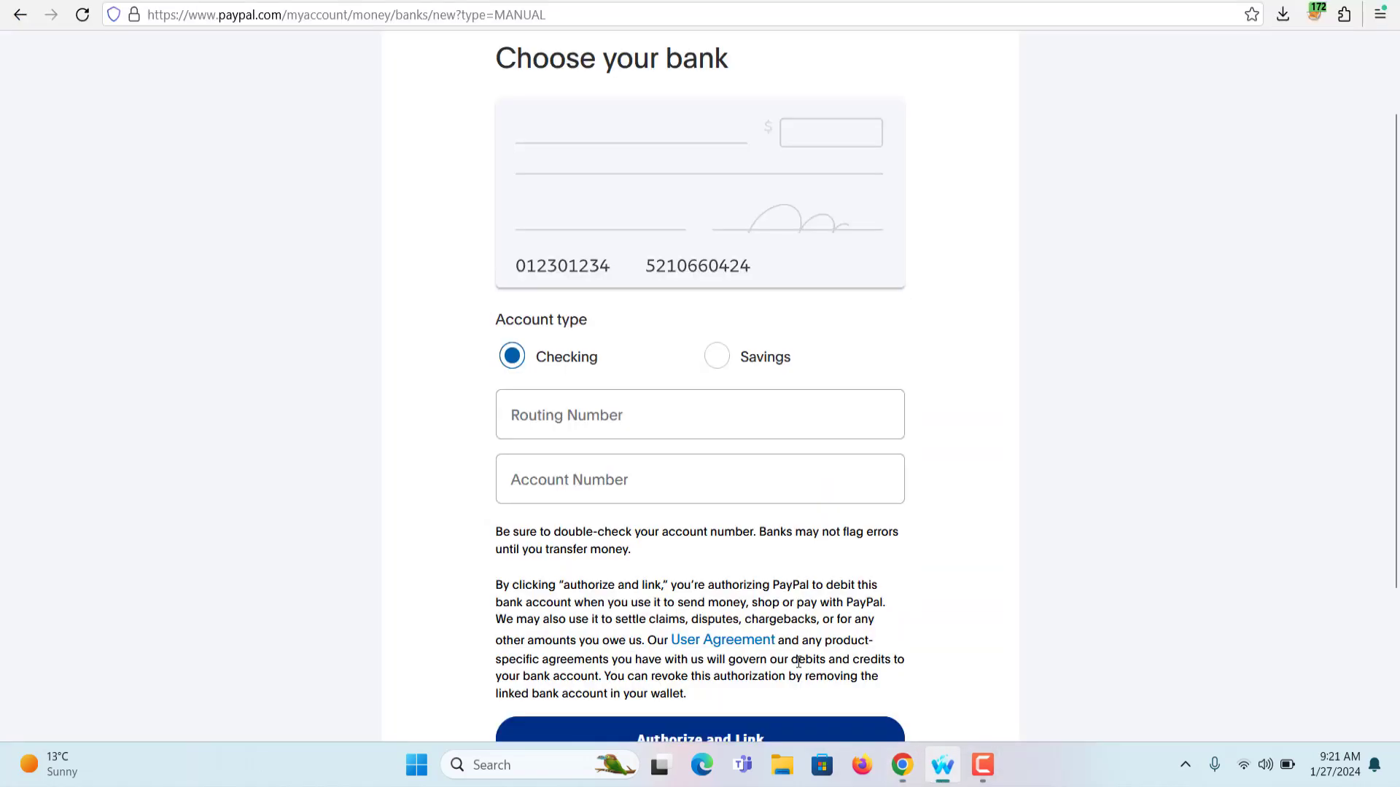
pyautogui.click(565, 416)
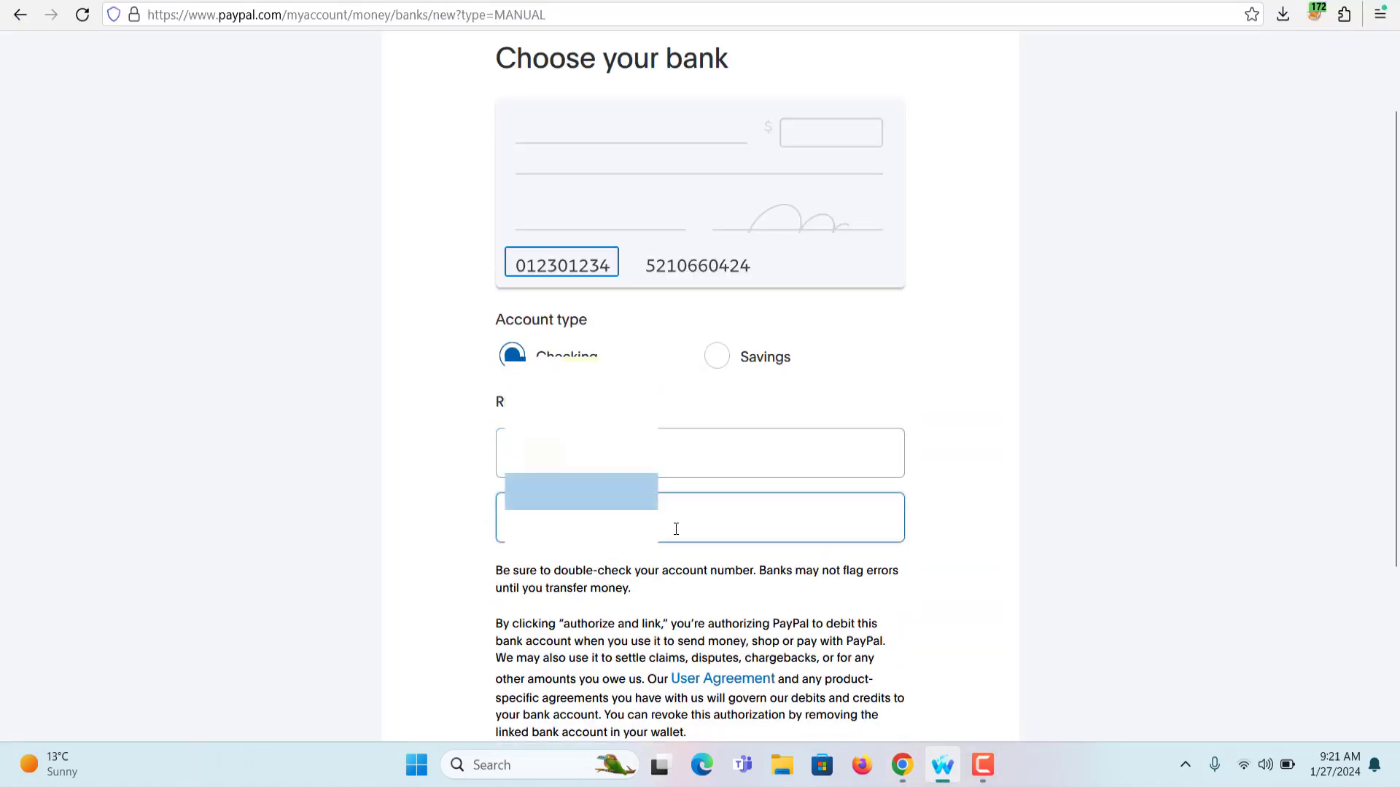
pyautogui.hotkey('ctrl', 'v')
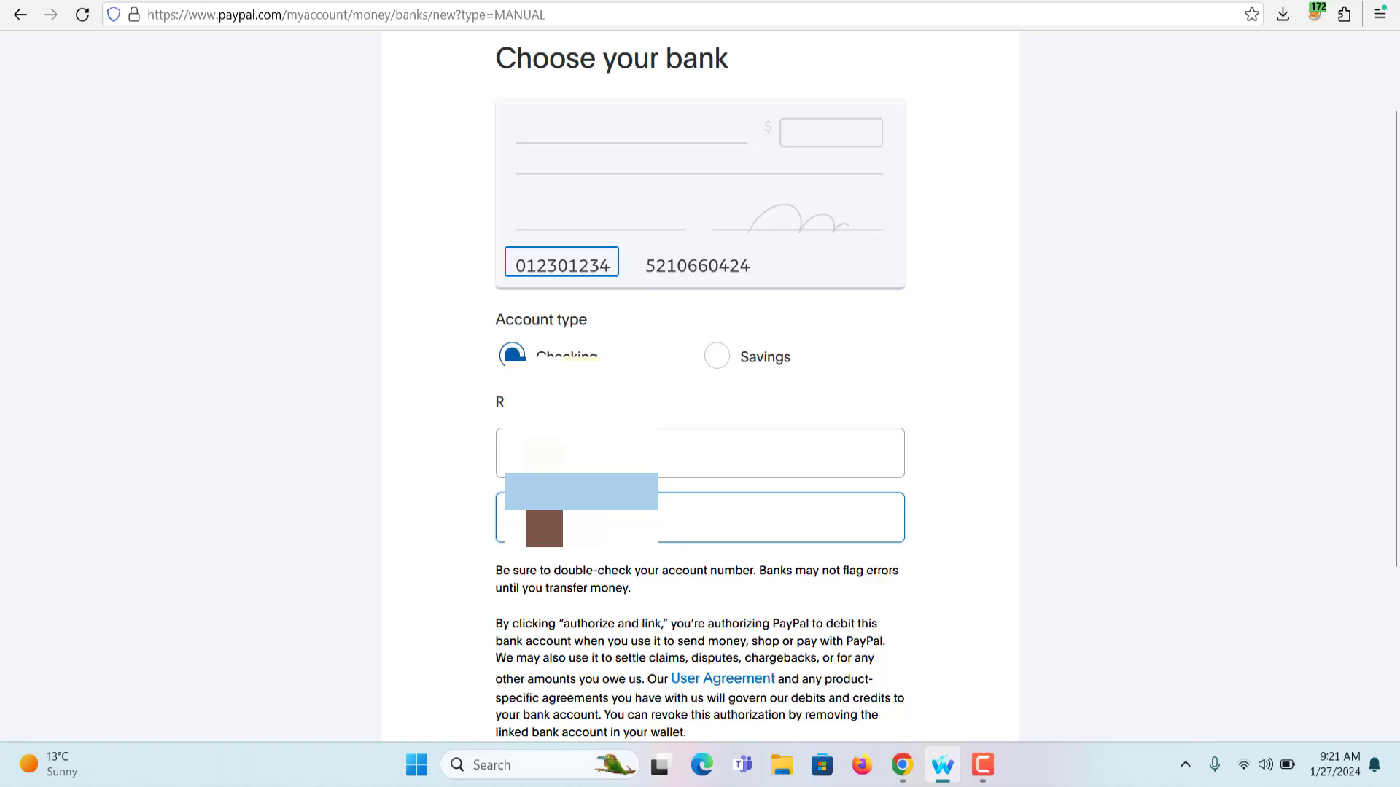
pyautogui.scroll(-3, 1004, 531)
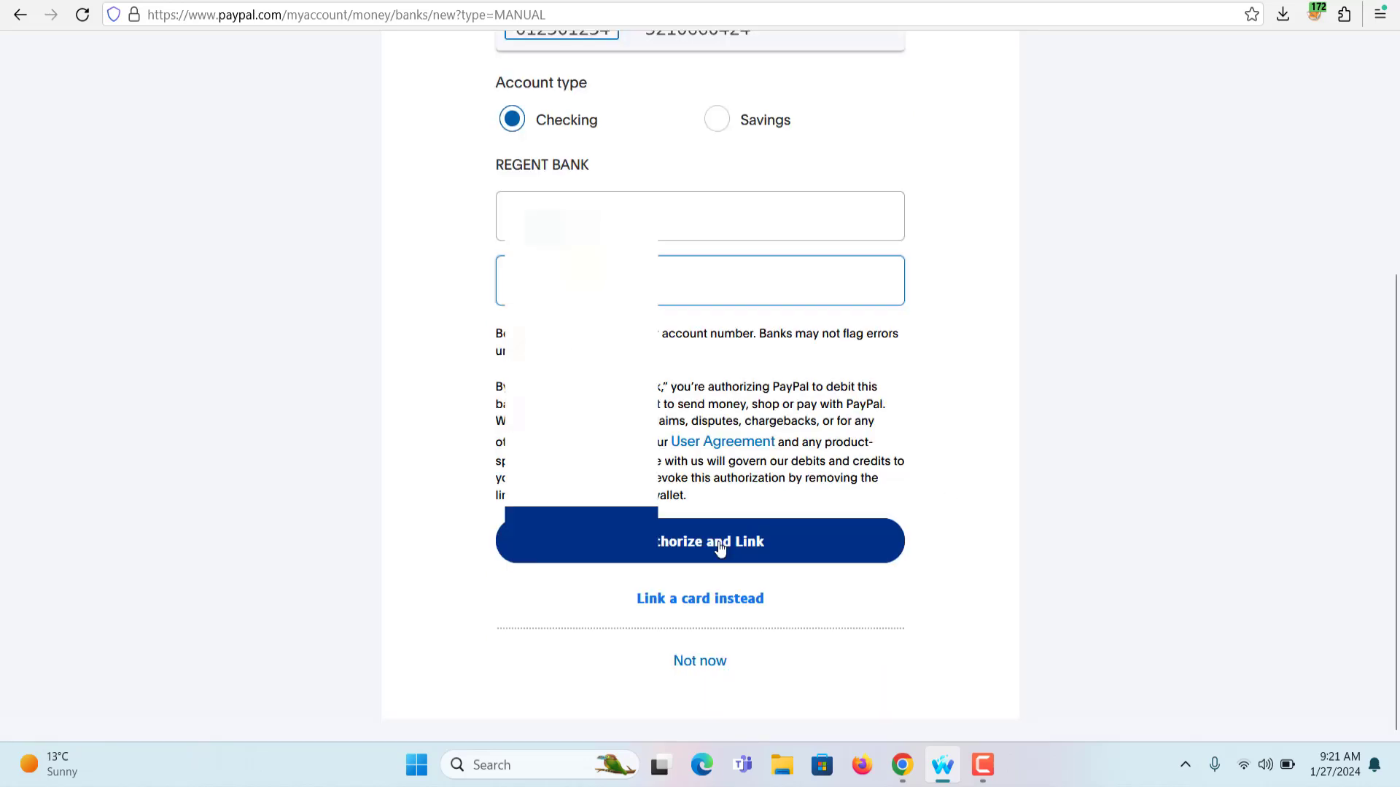
pyautogui.click(719, 548)
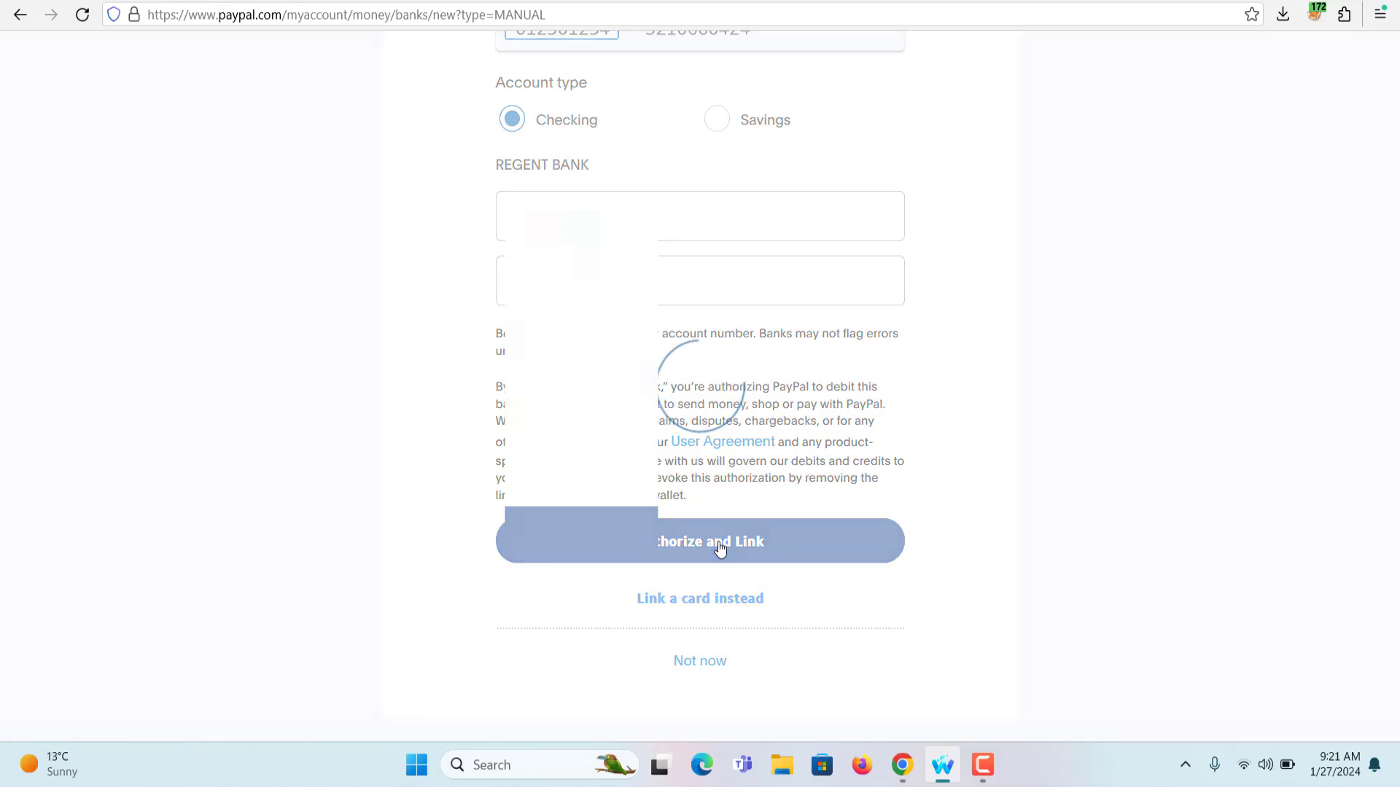